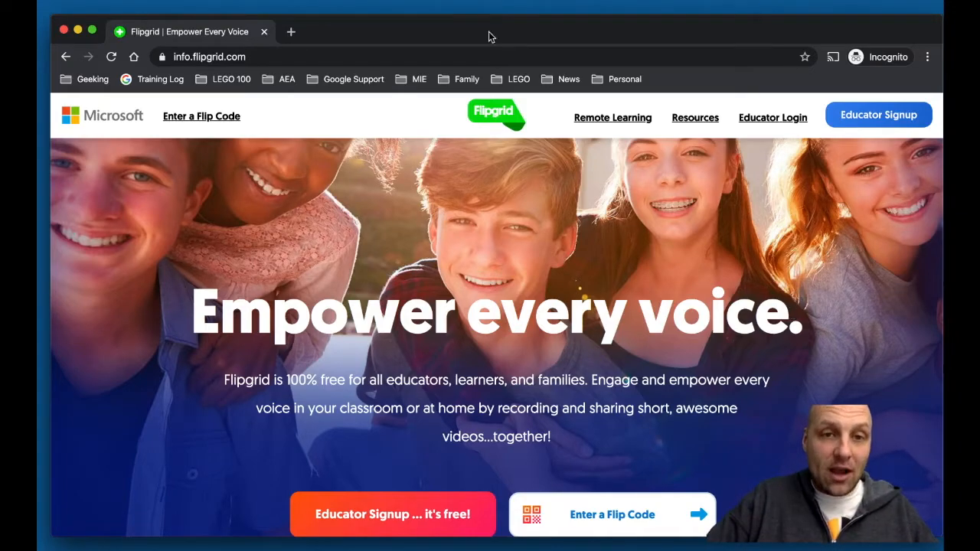
Load flipgrid.com and go to its Educator Signup page
click(410, 59)
text(flipgrid.com)
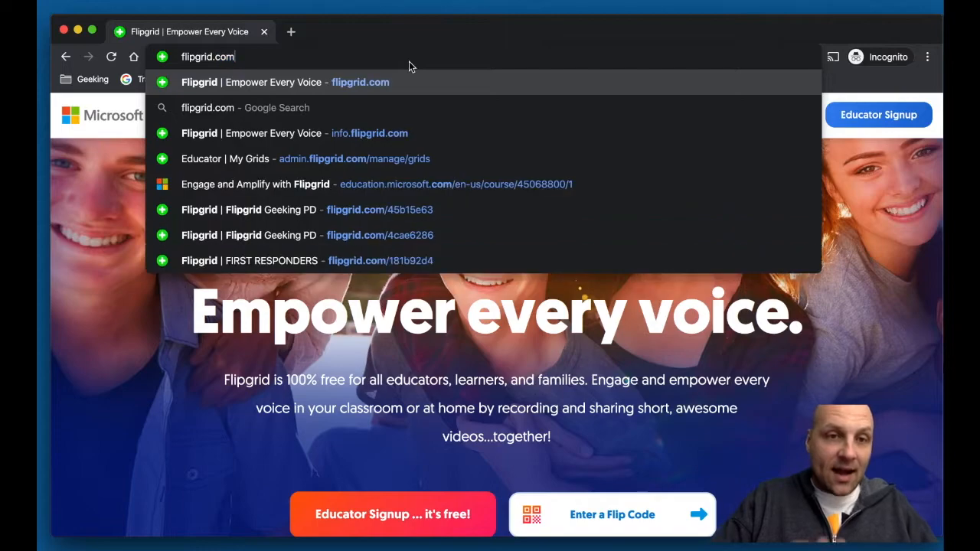
key(Return)
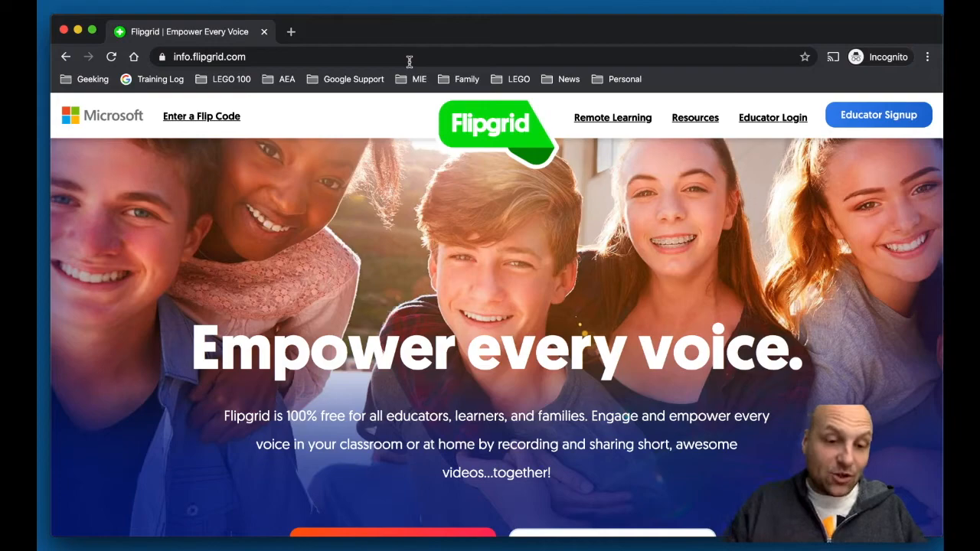
click(883, 121)
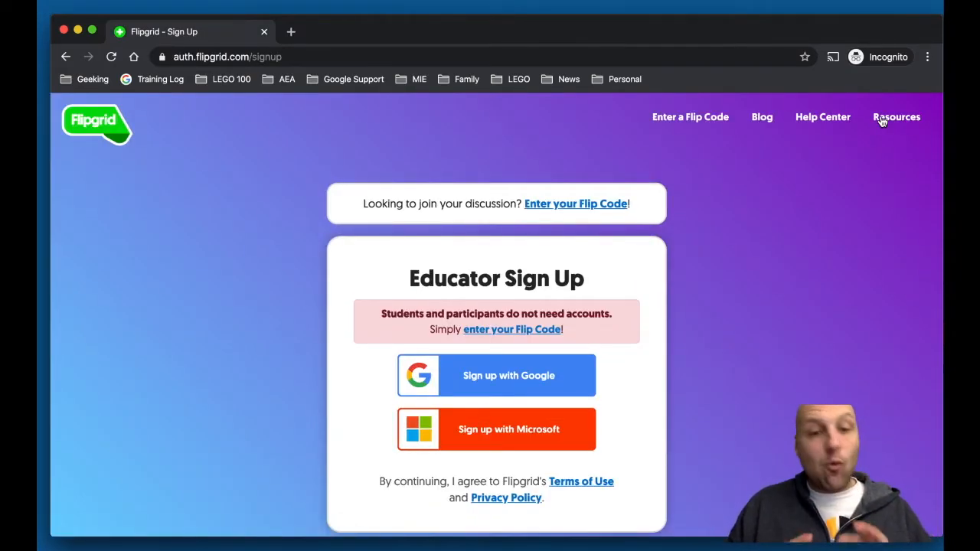
Try the Google and Microsoft sign-up windows, closing each without signing up
click(549, 379)
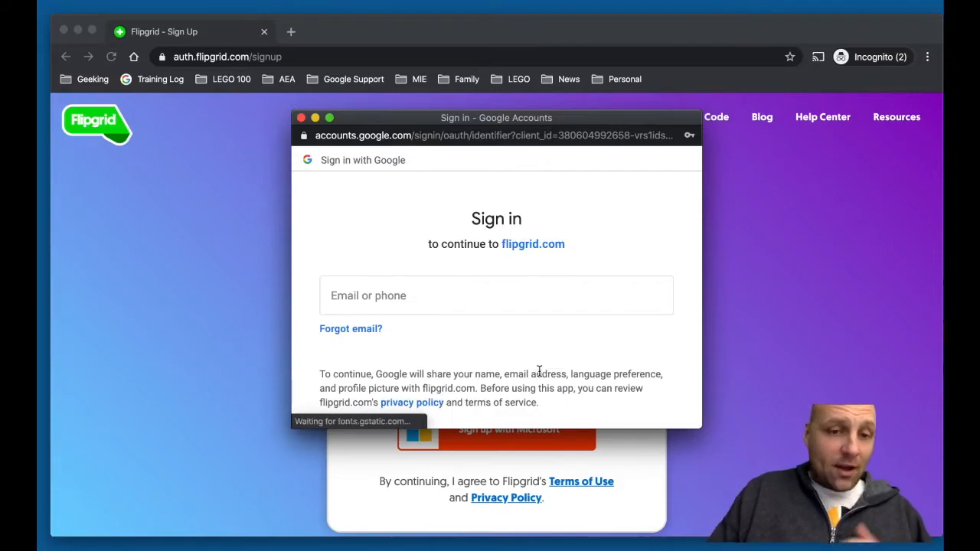
click(302, 119)
click(528, 436)
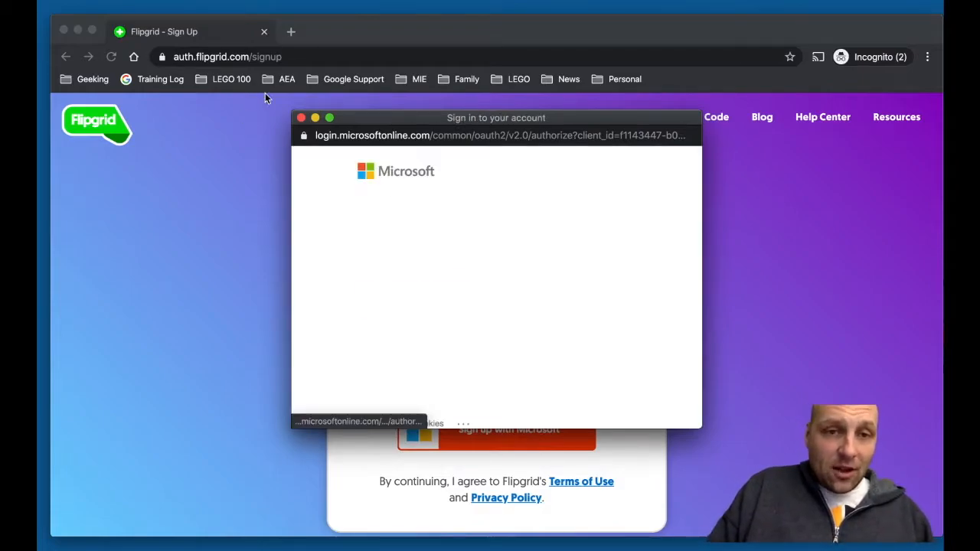
click(301, 118)
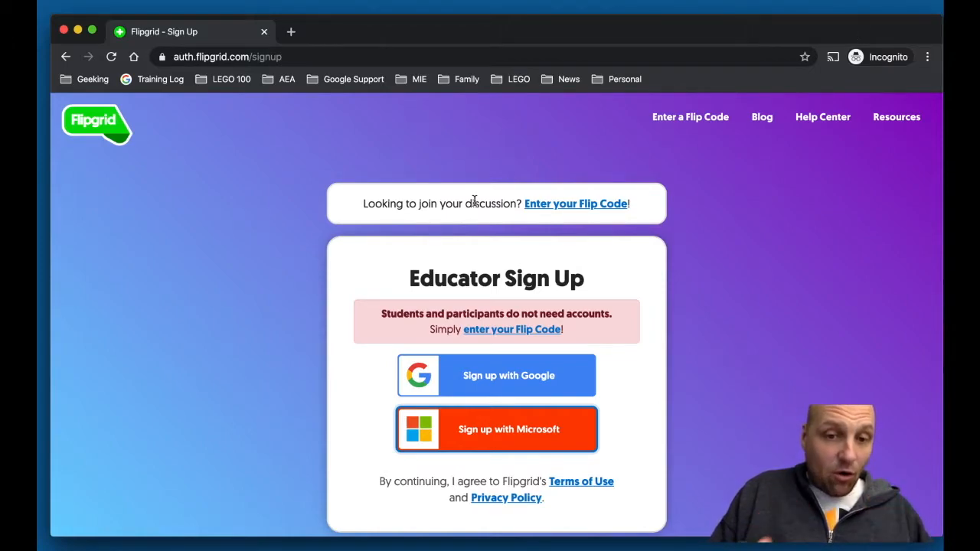
click(85, 120)
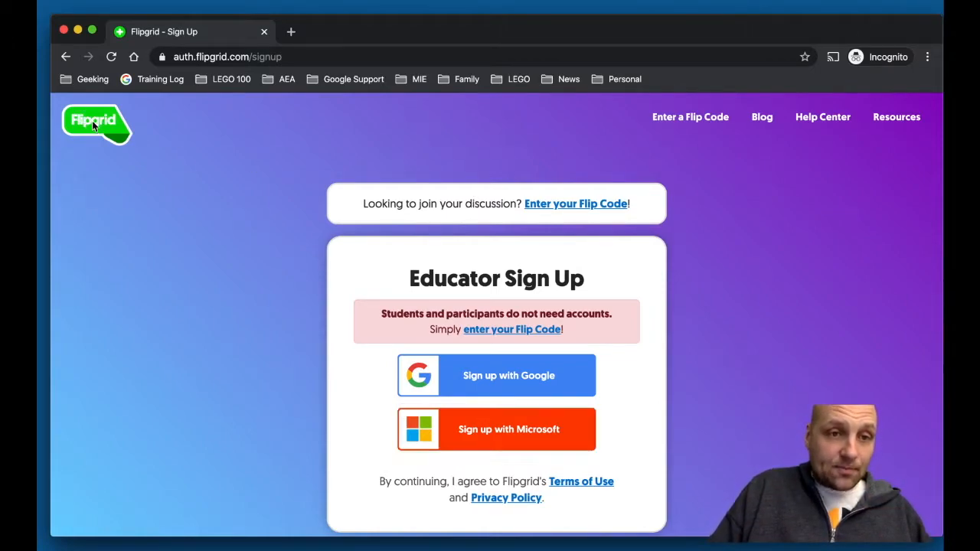
Return to the flipgrid.com home page via the address bar
click(225, 61)
text(flipg)
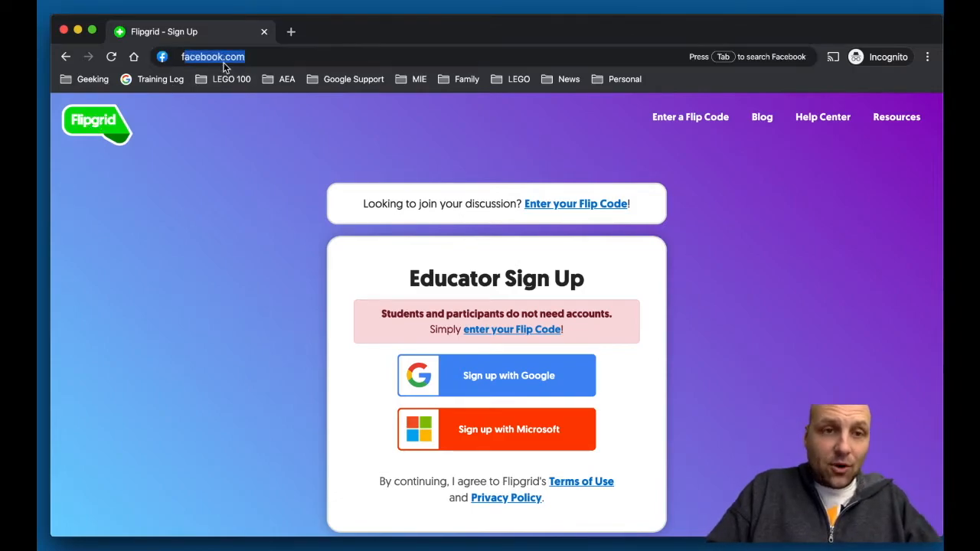
key(Return)
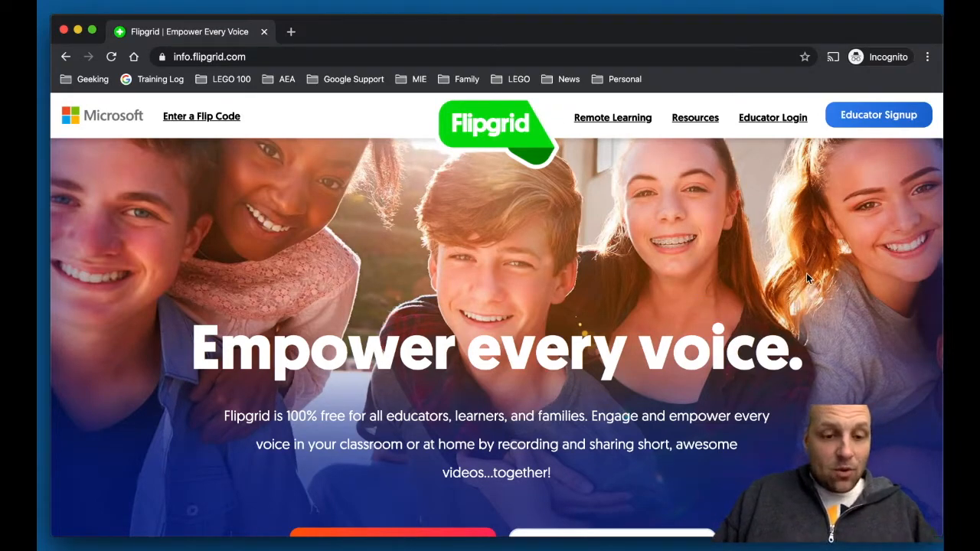
Log in as an educator with a Google account to reach My Grids (53 grids)
click(764, 123)
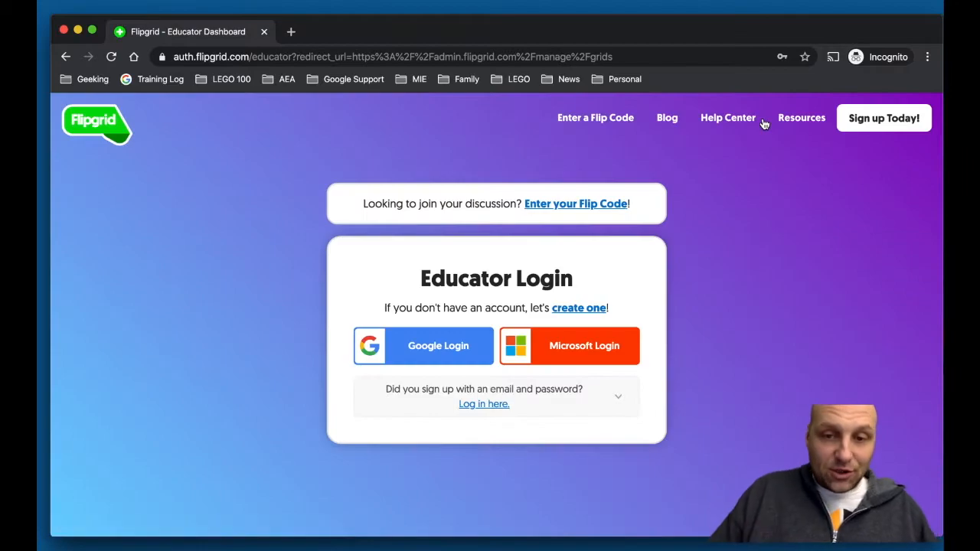
click(436, 344)
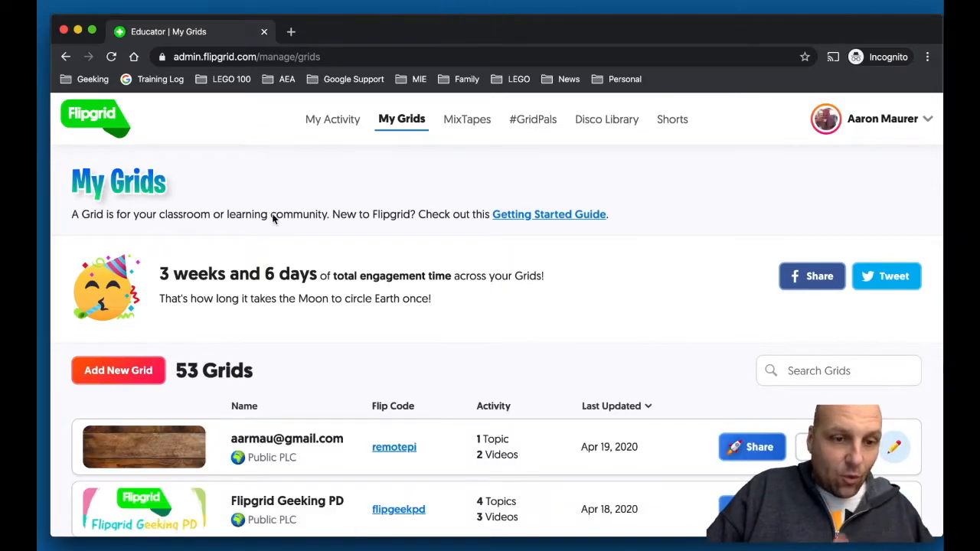
scroll(394, 321, down, 2)
scroll(395, 321, up, 2)
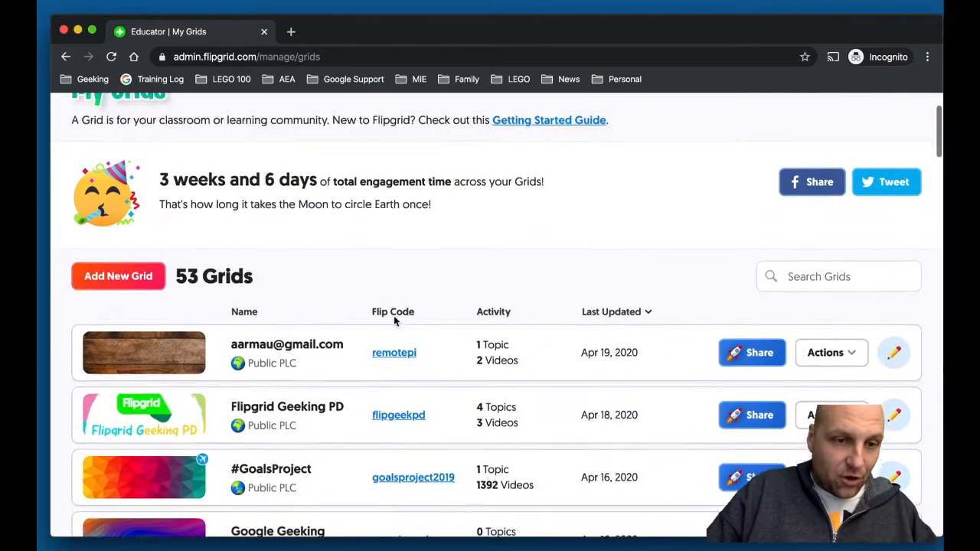
click(175, 58)
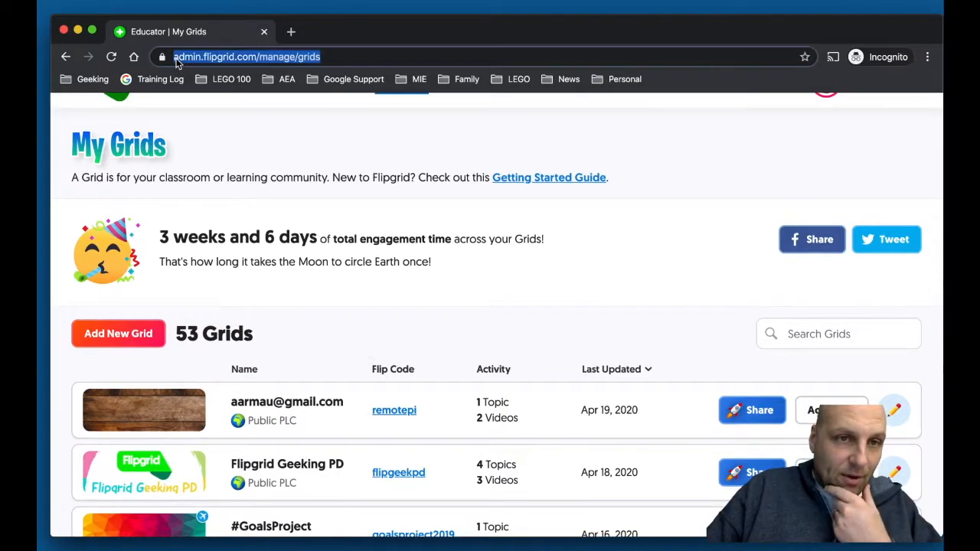
click(176, 60)
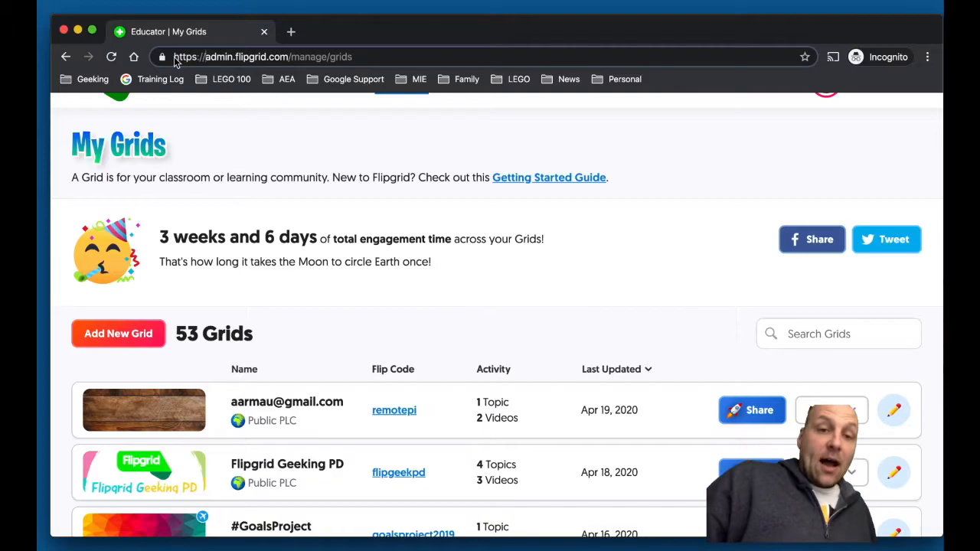
scroll(368, 270, up, 1)
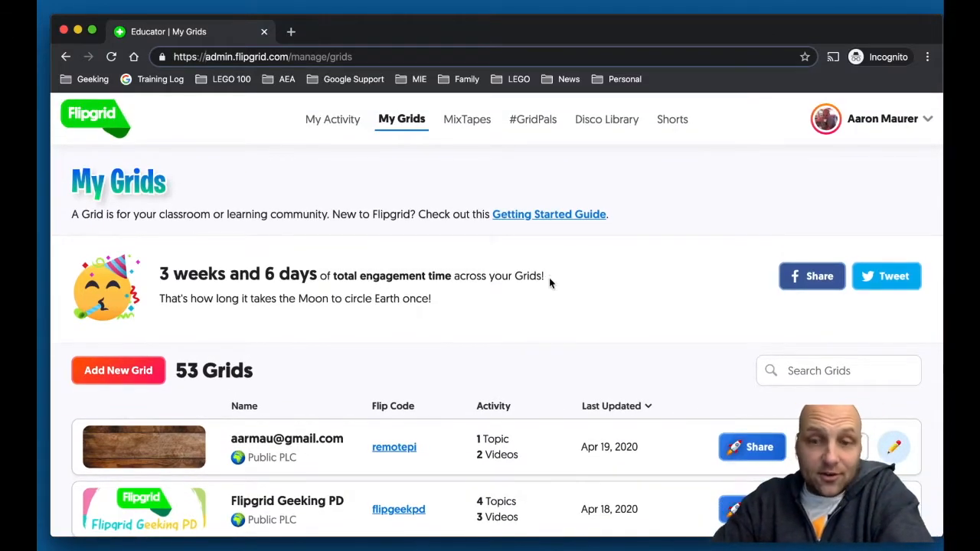
click(904, 121)
click(815, 154)
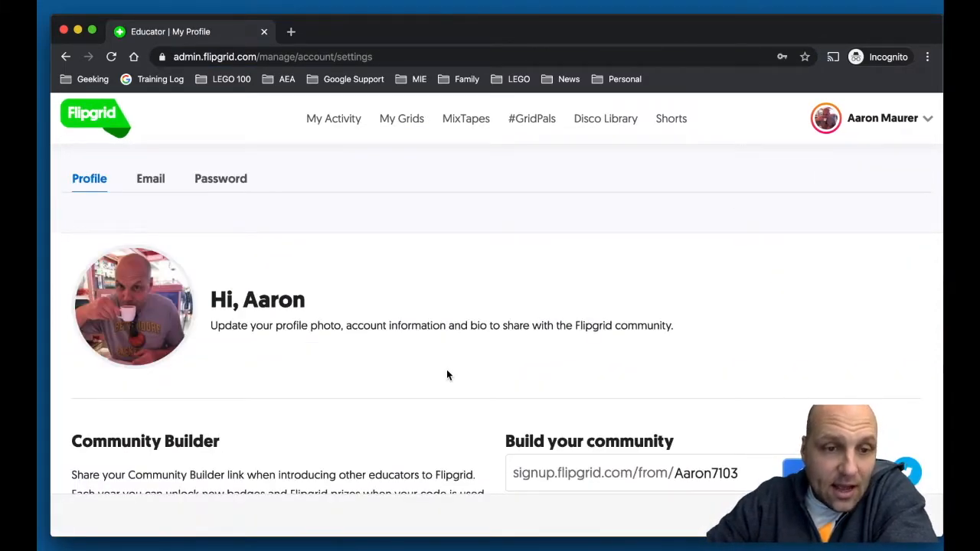
scroll(448, 376, down, 4)
scroll(446, 369, down, 8)
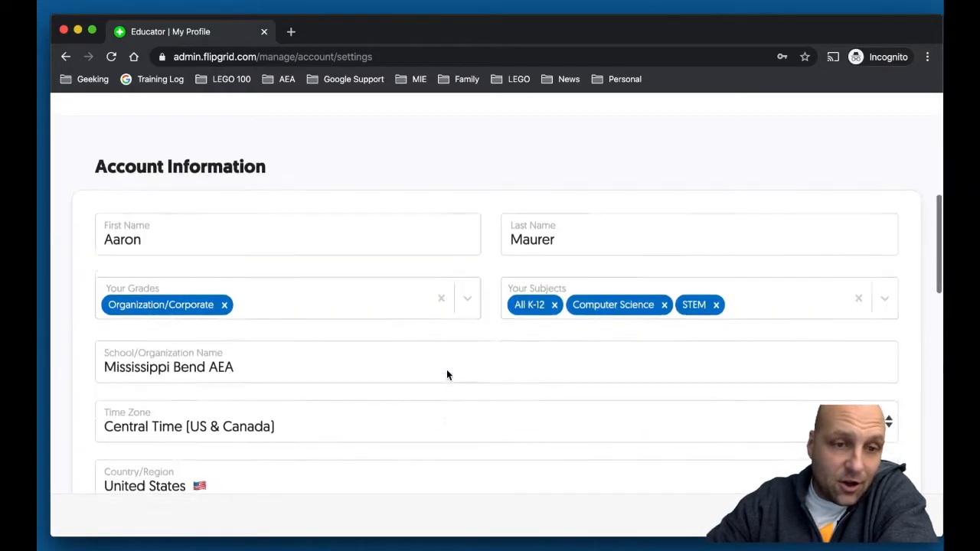
scroll(446, 369, down, 1)
scroll(446, 368, up, 15)
click(318, 117)
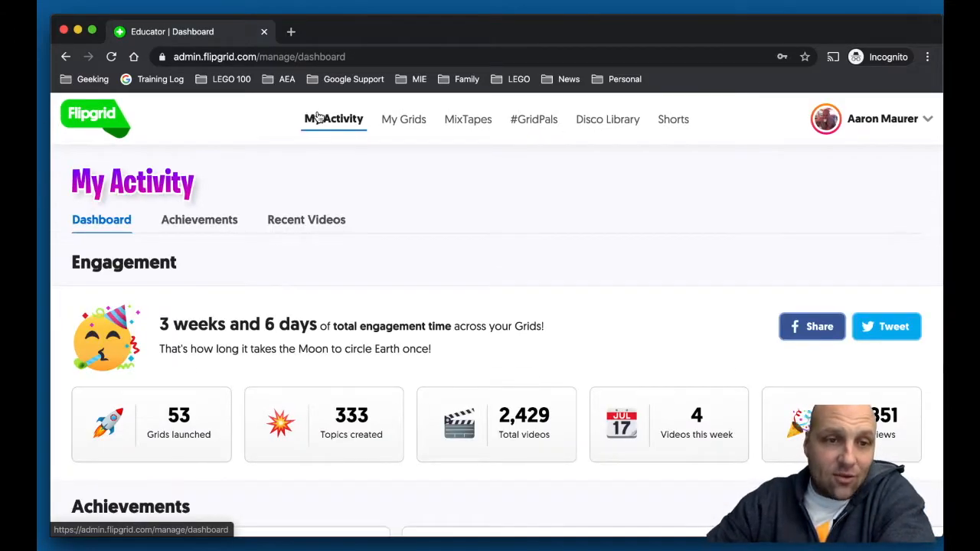
click(392, 119)
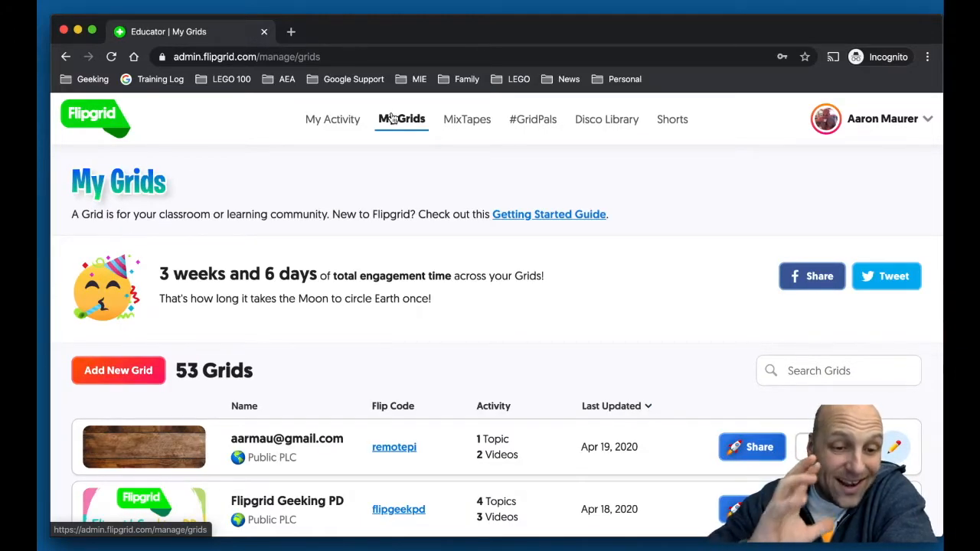
scroll(363, 365, down, 3)
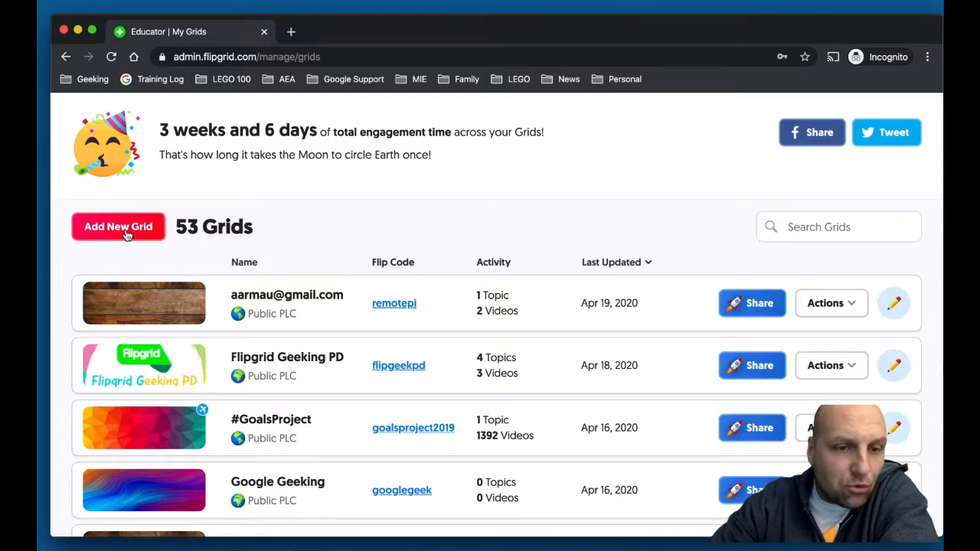
Start a new grid, replacing the 'Period 3' name with the teacher's surname plus 'Algebra'
click(119, 228)
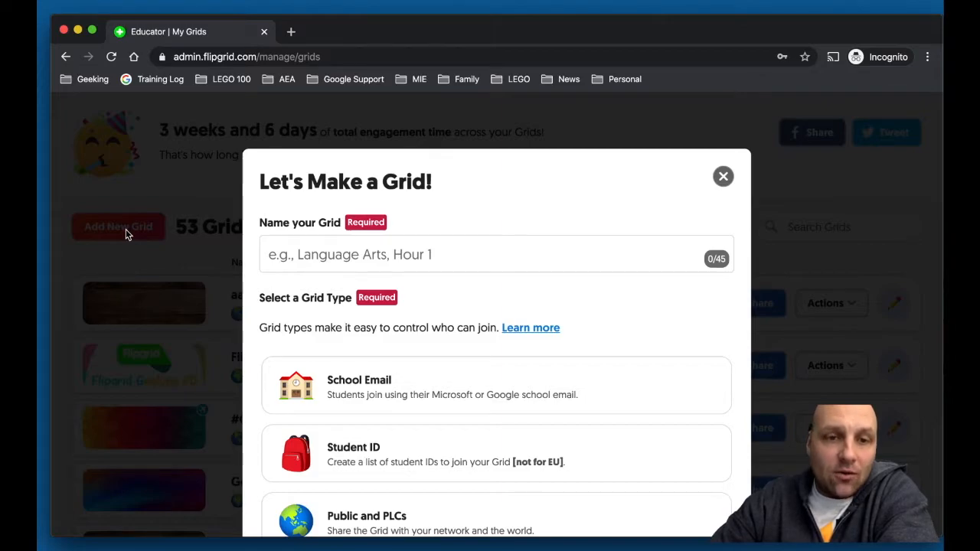
click(288, 255)
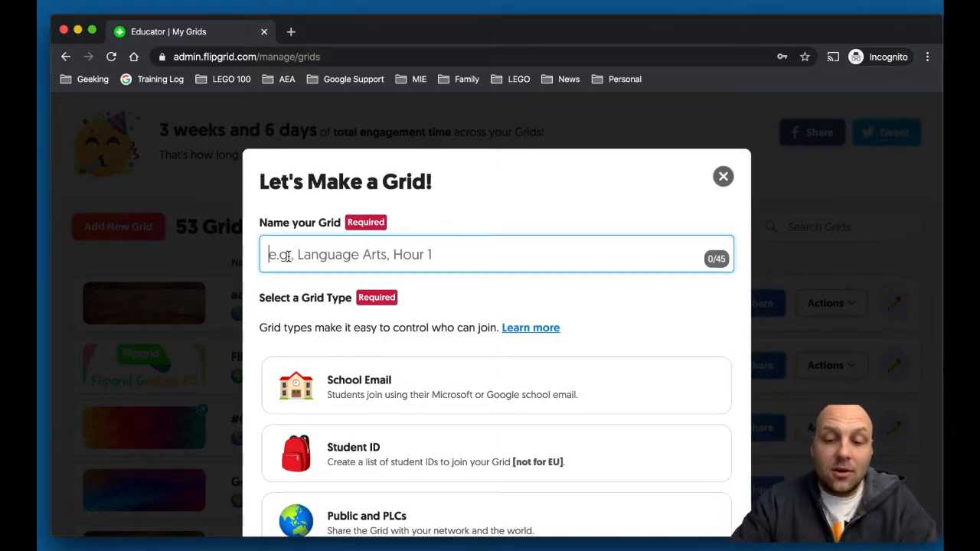
text(Maurer )
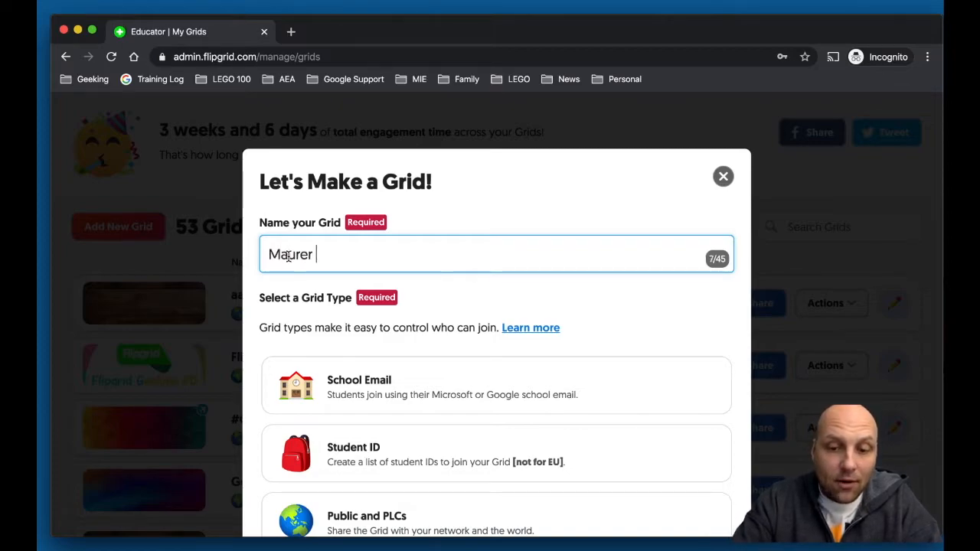
text(Period 3)
key(BackSpace)
key(BackSpace)
key(BackSpace)
key(BackSpace)
key(BackSpace)
key(BackSpace)
key(BackSpace)
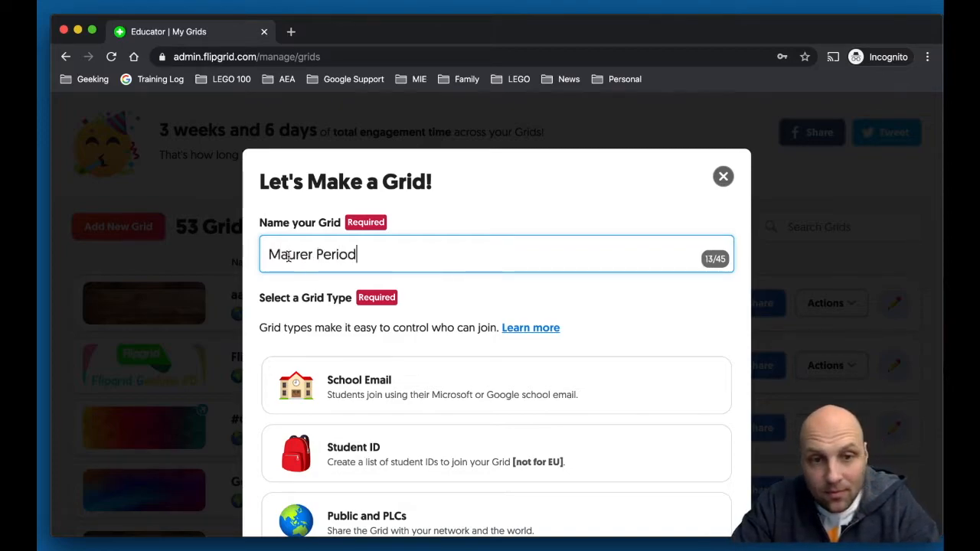
key(BackSpace)
key(BackSpace)
key(BackSpace)
key(BackSpace)
key(BackSpace)
key(BackSpace)
key(BackSpace)
key(BackSpace)
text(Maure)
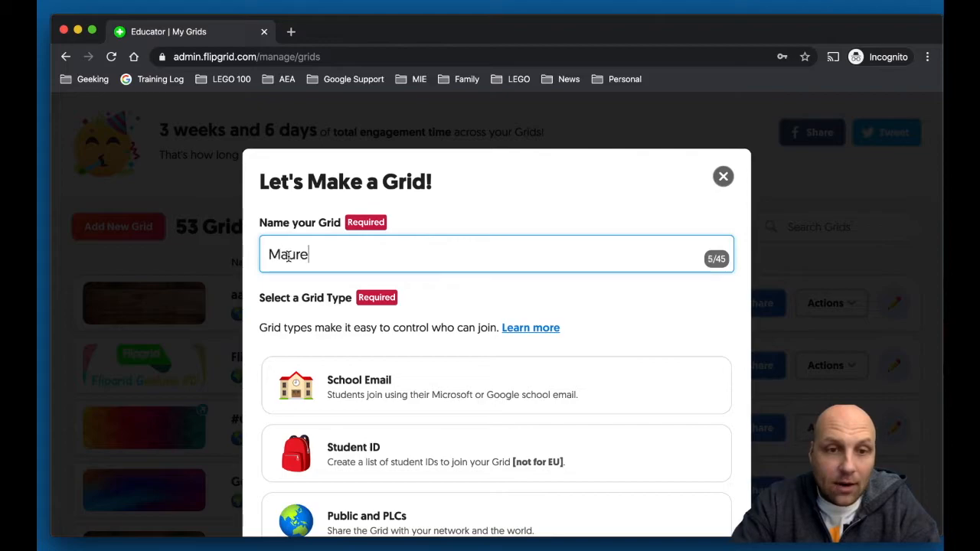
text(r Algebra)
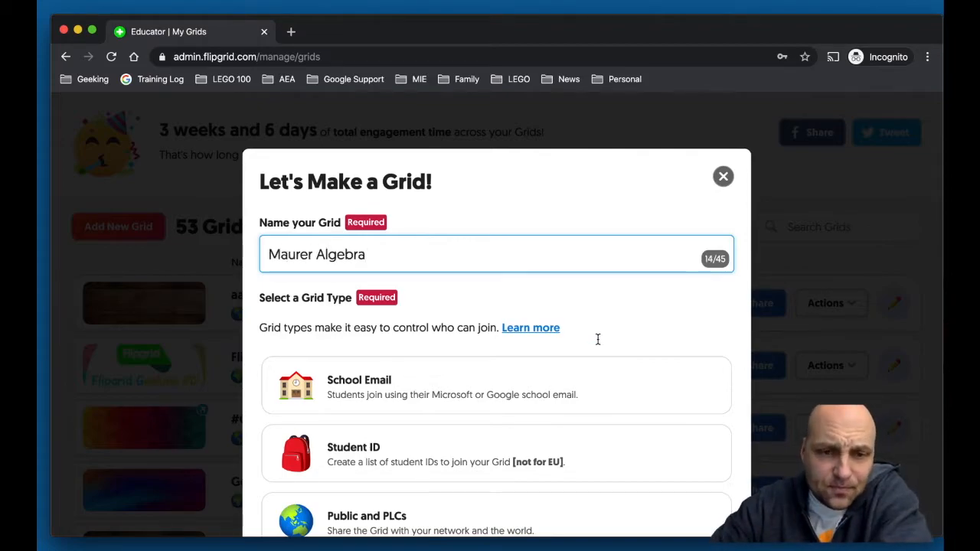
scroll(601, 343, down, 3)
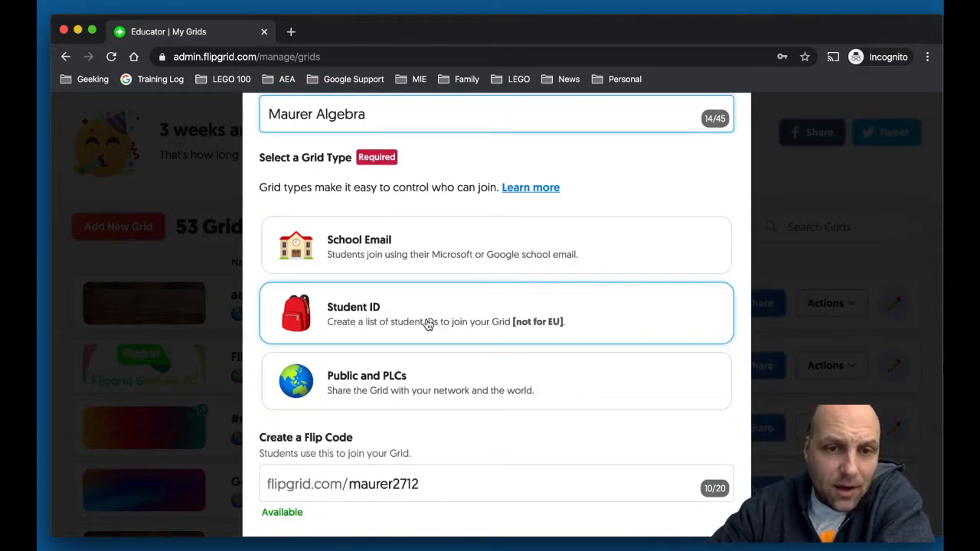
scroll(429, 325, down, 1)
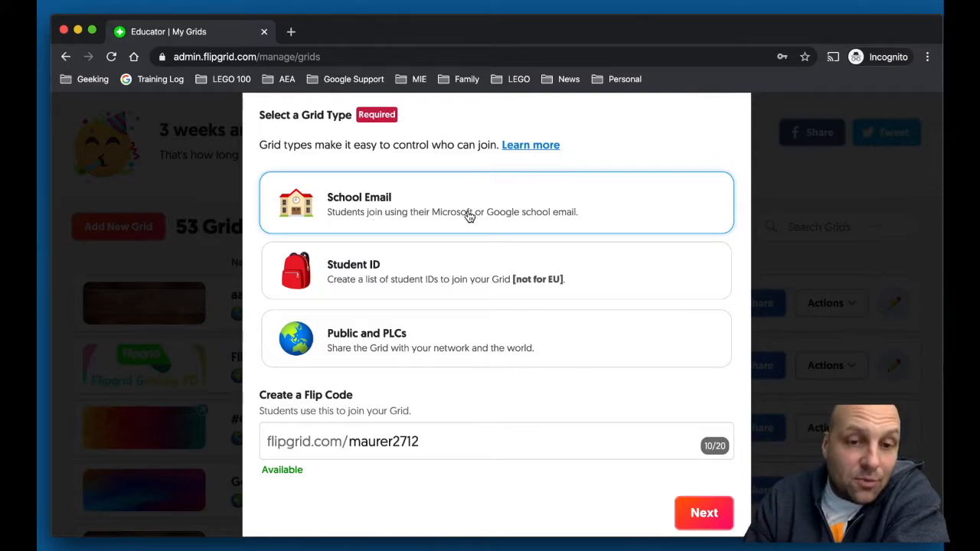
Pick Public and PLCs, then settle on Student ID as the grid type
click(477, 313)
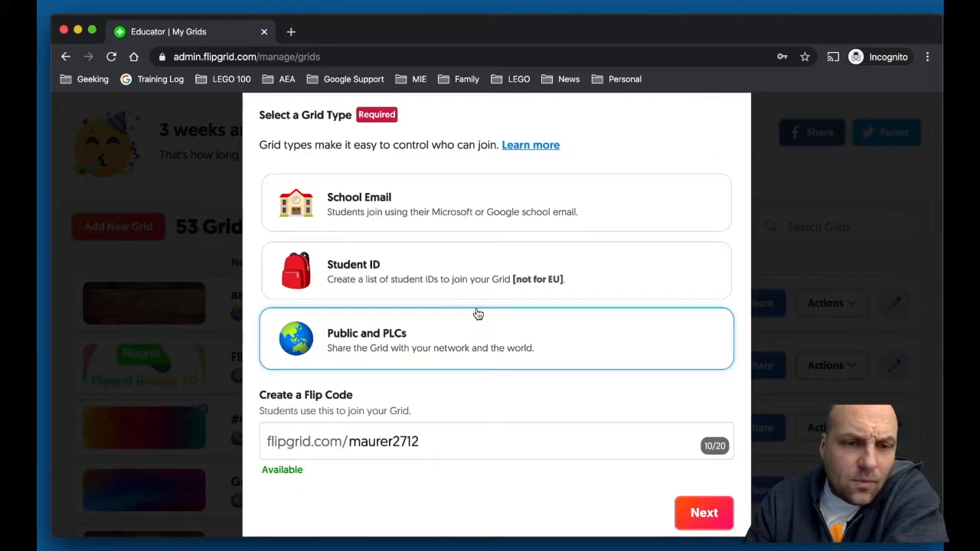
scroll(476, 311, down, 1)
click(442, 231)
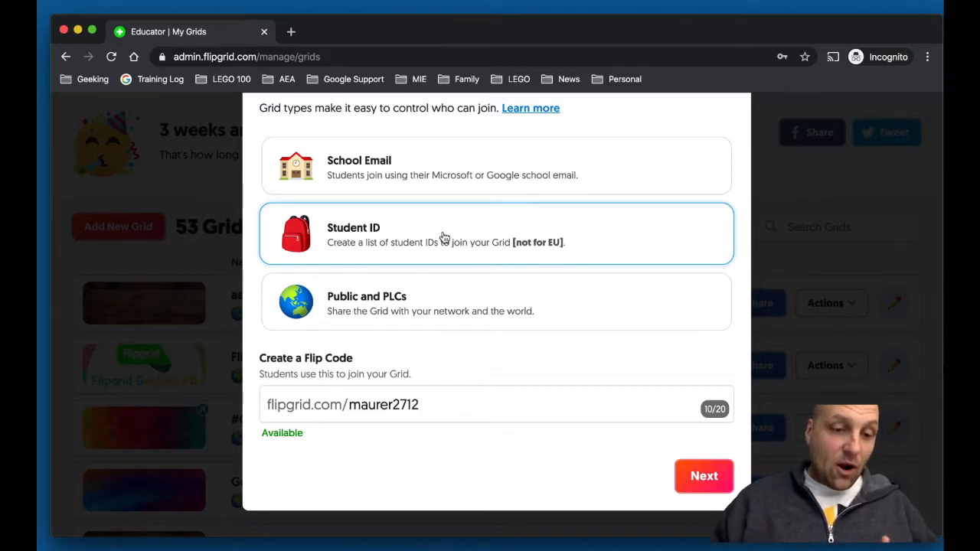
Change the grid type to Public and PLCs
click(430, 312)
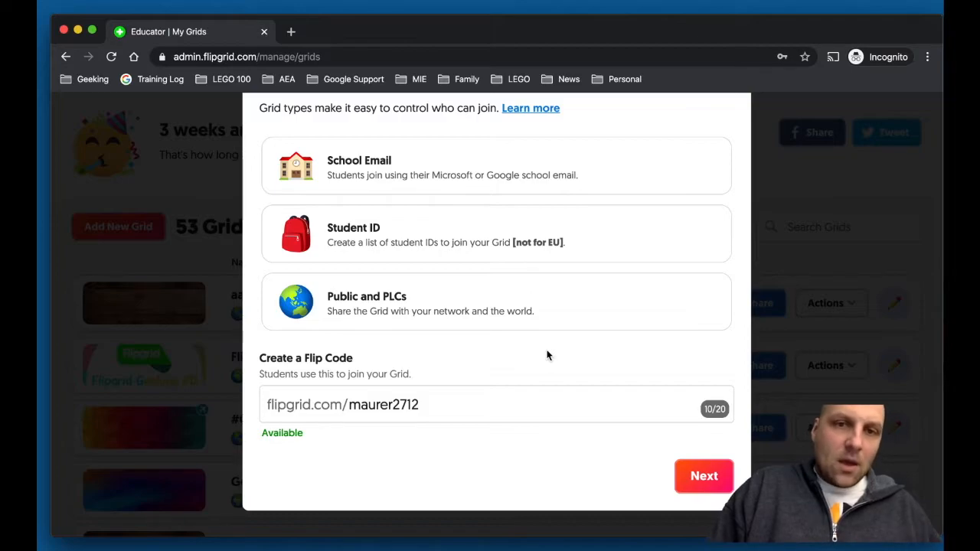
Choose School Email as the grid type and change 'Algebra' in the name to 'CS'
click(410, 175)
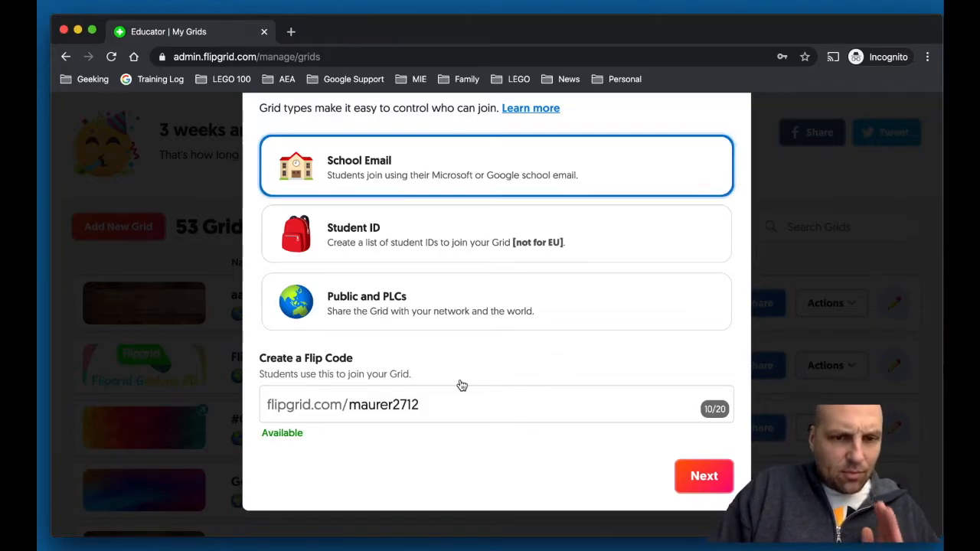
scroll(463, 414, down, 1)
scroll(462, 414, up, 5)
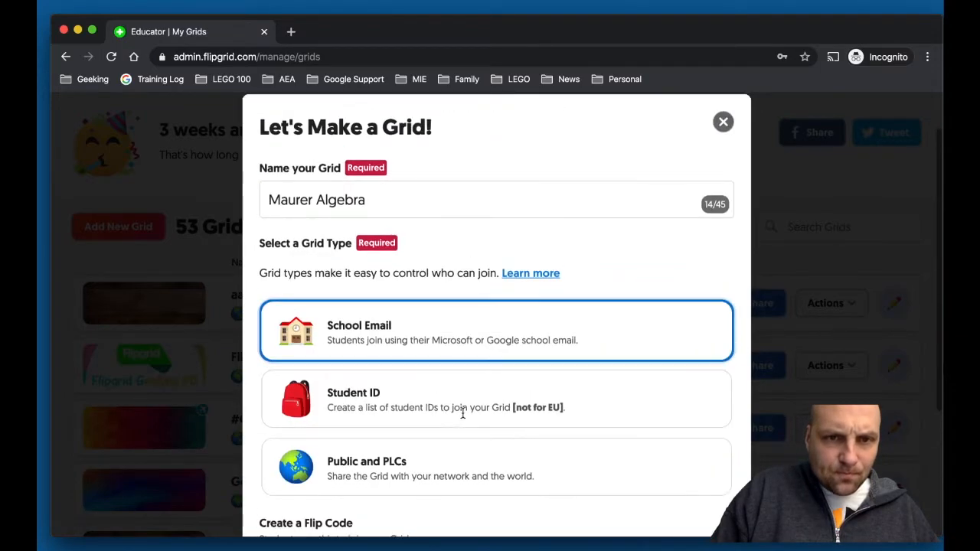
scroll(462, 413, down, 3)
scroll(462, 418, up, 1)
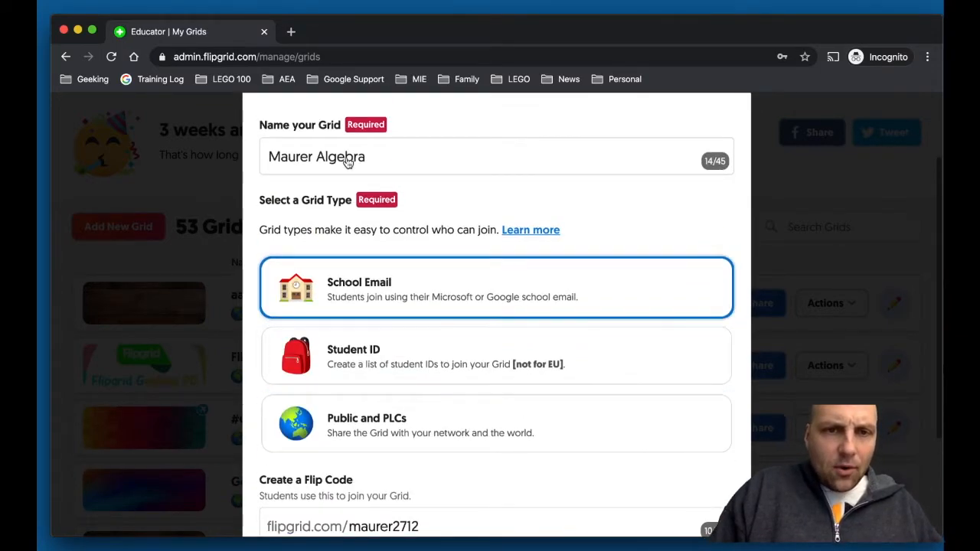
drag(317, 158, 394, 162)
text(CS)
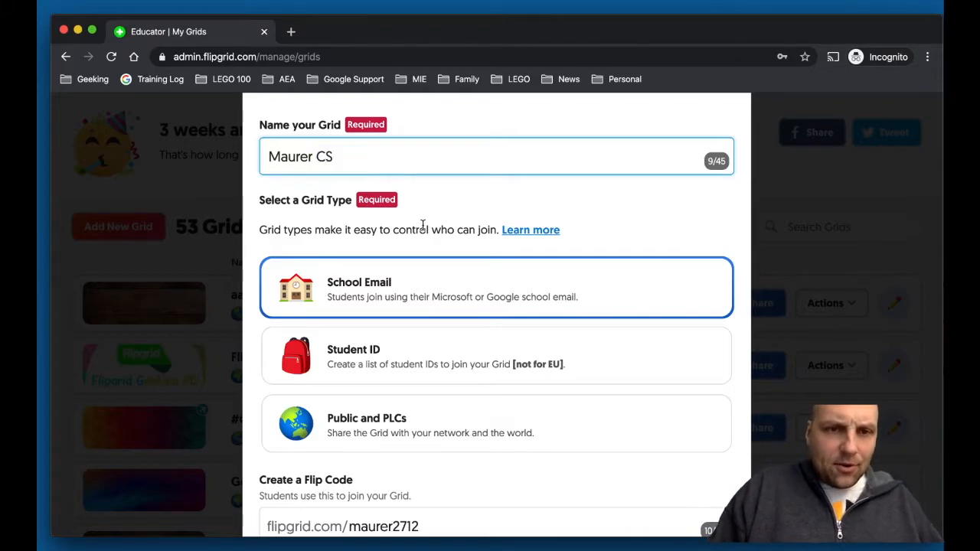
Replace the suggested Flip Code with 'coffee1', then trim the trailing 1
scroll(422, 398, down, 5)
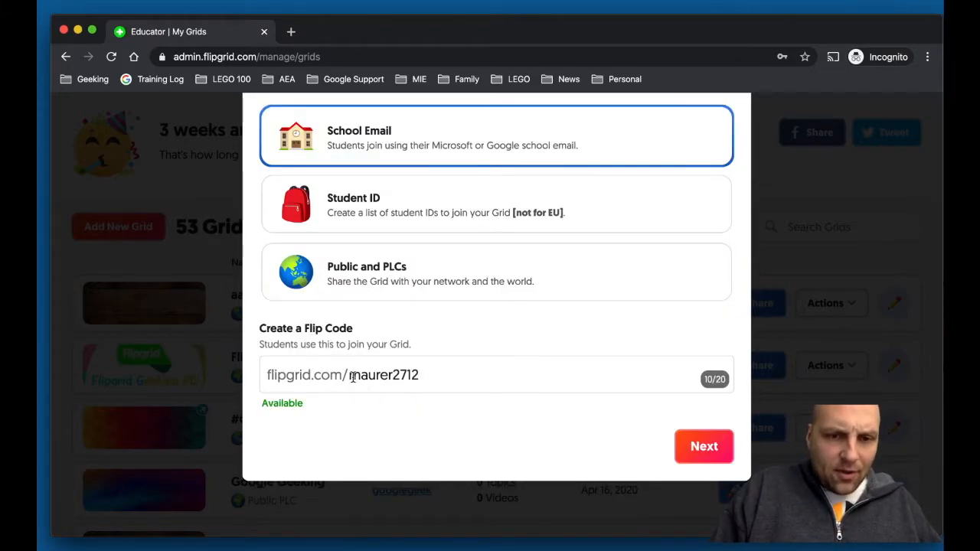
drag(351, 375, 439, 376)
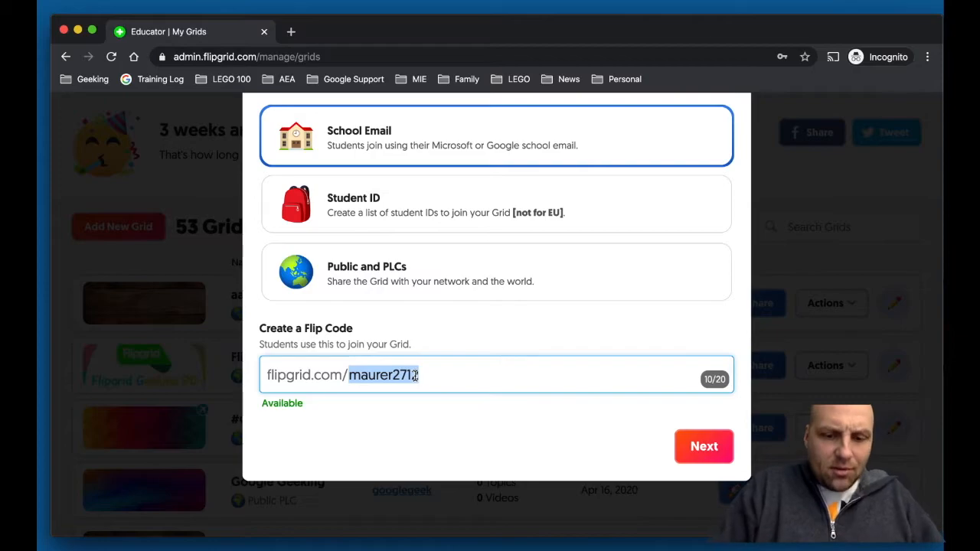
text(coffee1)
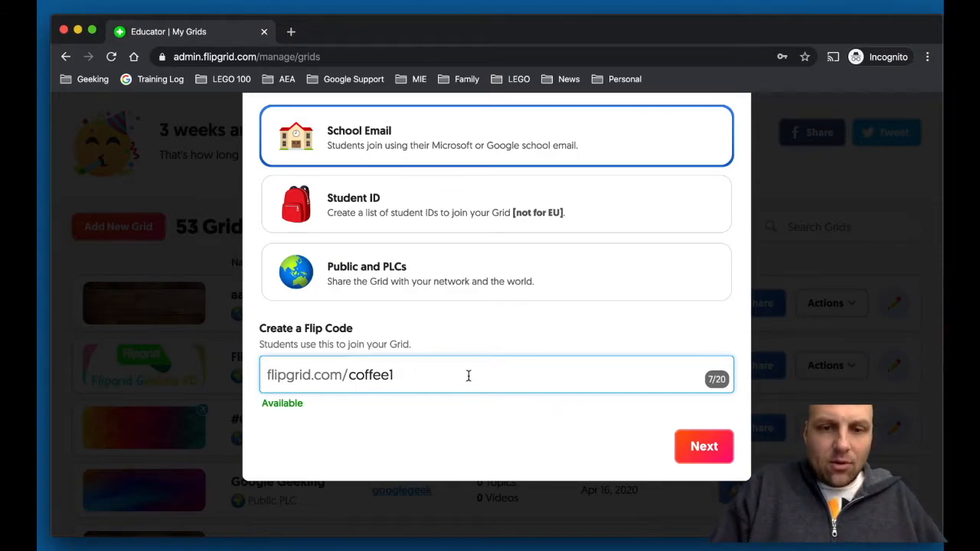
key(BackSpace)
key(BackSpace)
key(BackSpace)
key(BackSpace)
key(BackSpace)
key(BackSpace)
key(BackSpace)
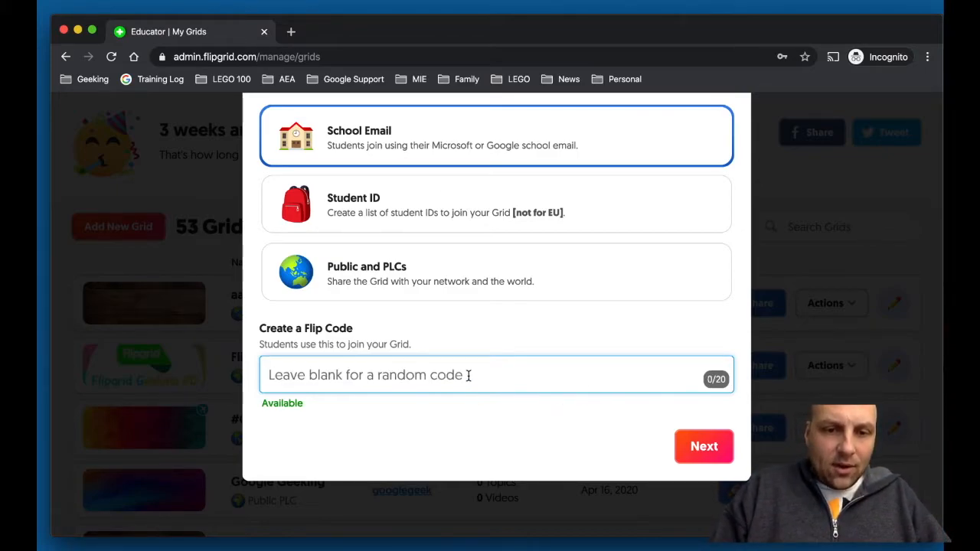
Retype the name's final 'S' and leave the Flip Code empty for a random code
scroll(513, 387, up, 3)
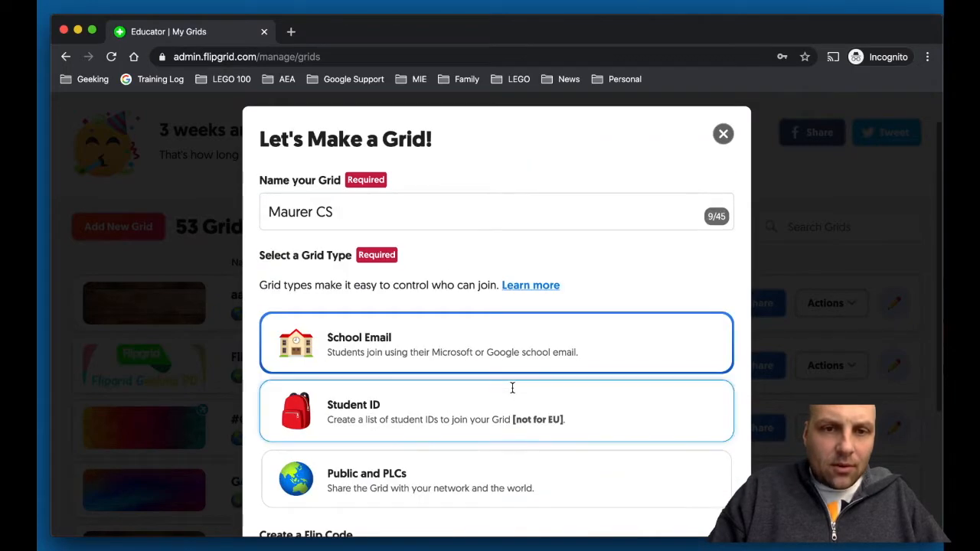
click(431, 220)
key(BackSpace)
text(S)
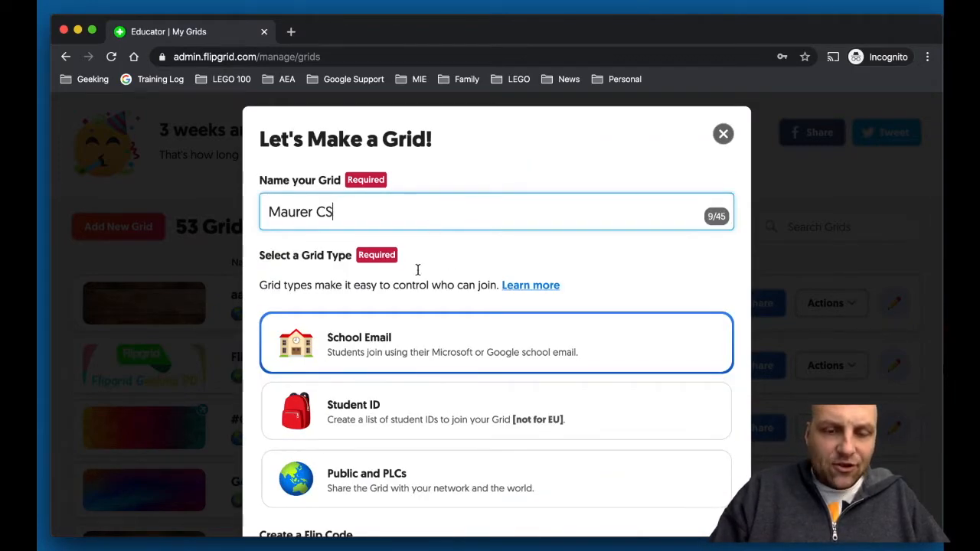
scroll(444, 360, down, 3)
click(456, 393)
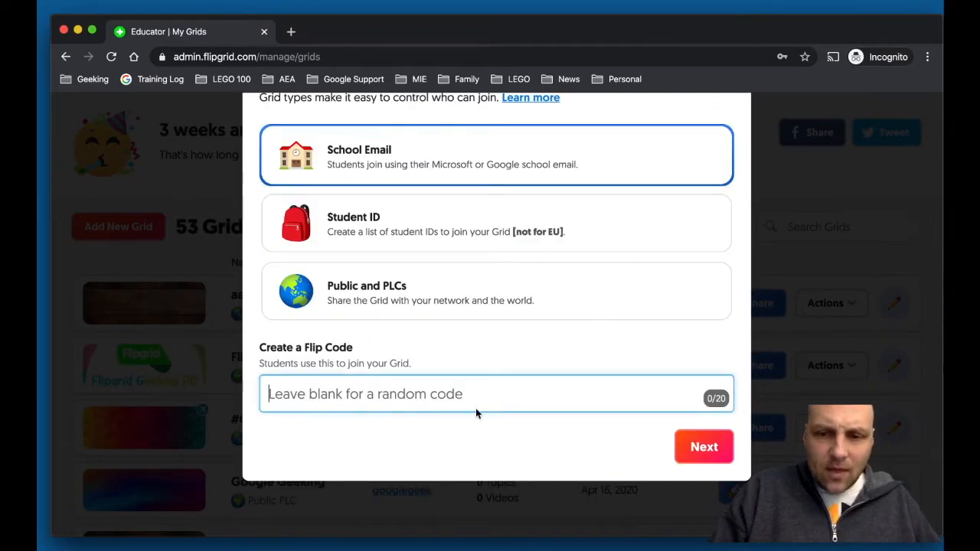
click(705, 448)
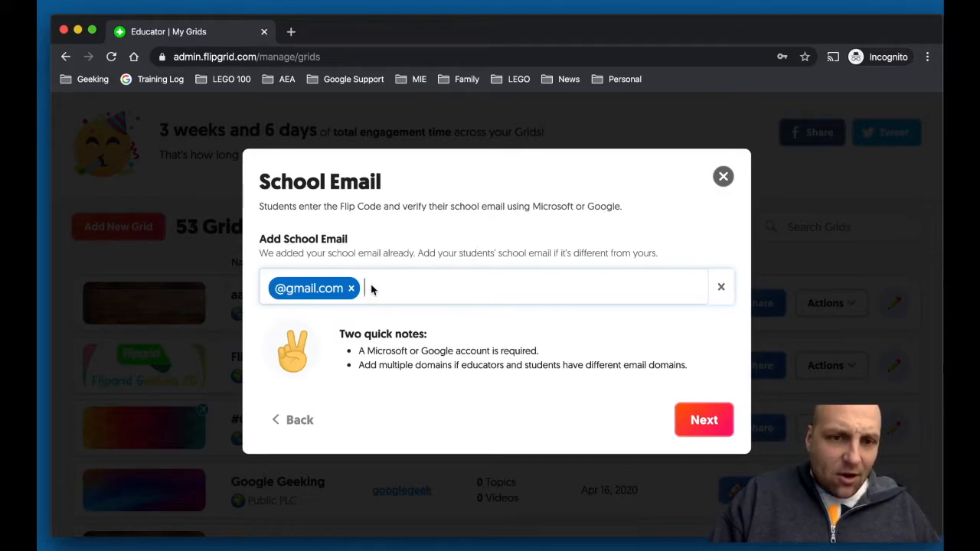
click(351, 289)
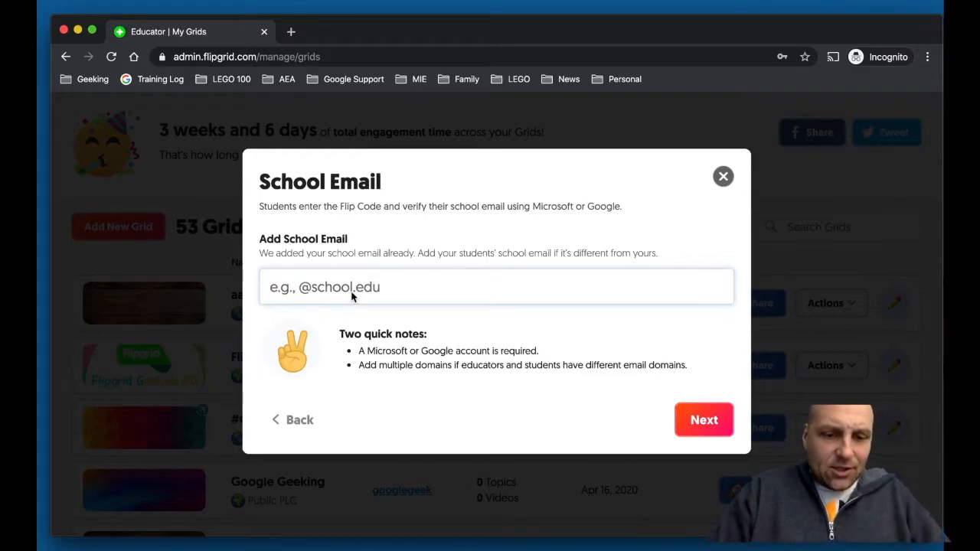
text(aea9.k12.ia.us)
key(Return)
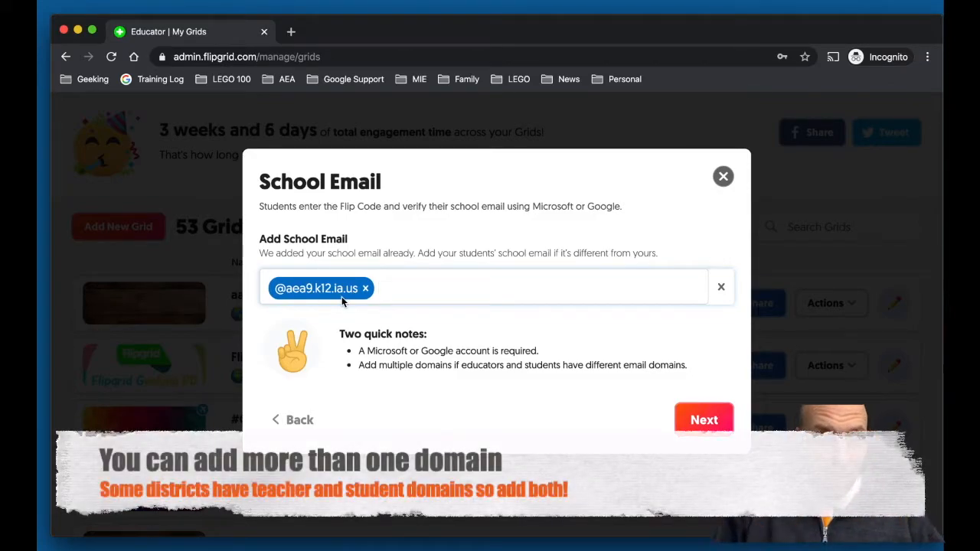
click(704, 421)
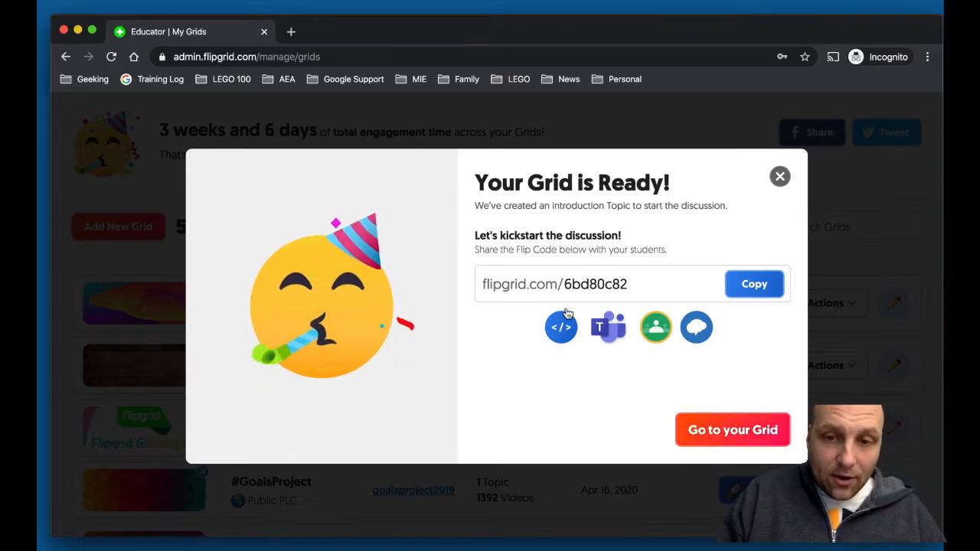
drag(568, 283, 633, 284)
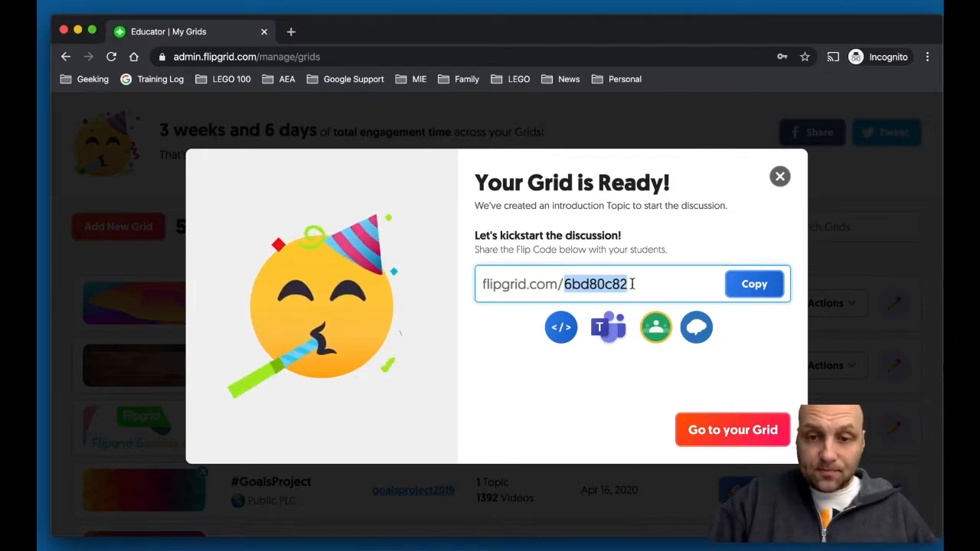
click(756, 286)
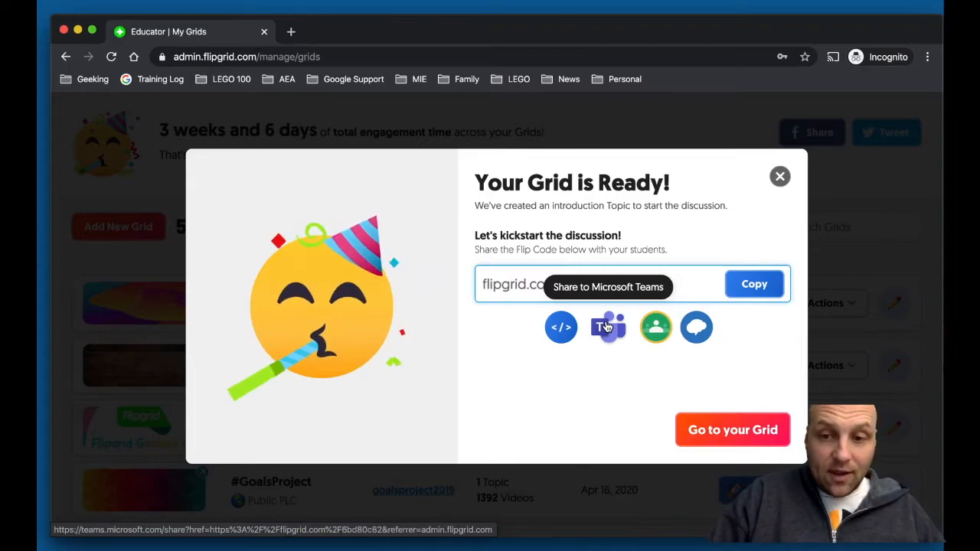
click(710, 438)
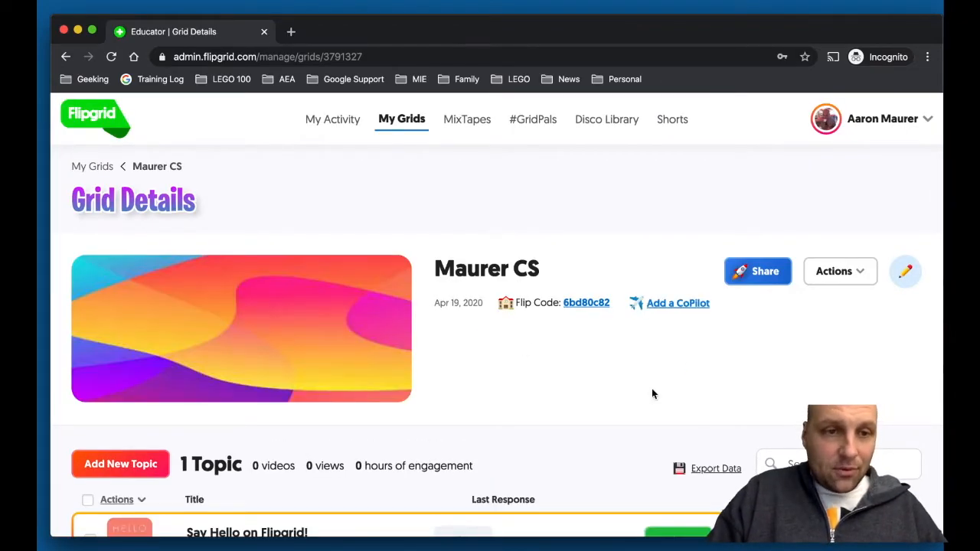
scroll(565, 345, down, 2)
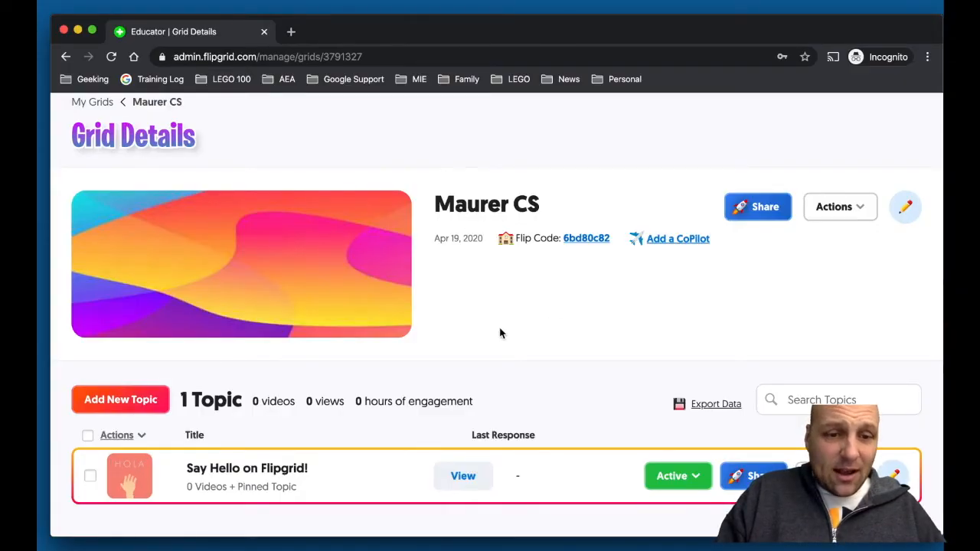
scroll(499, 333, down, 4)
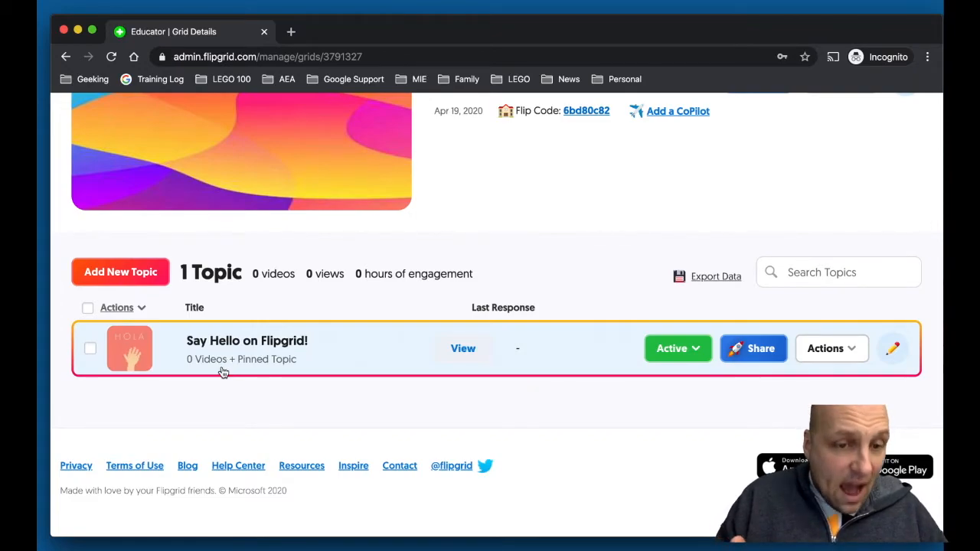
scroll(222, 371, up, 3)
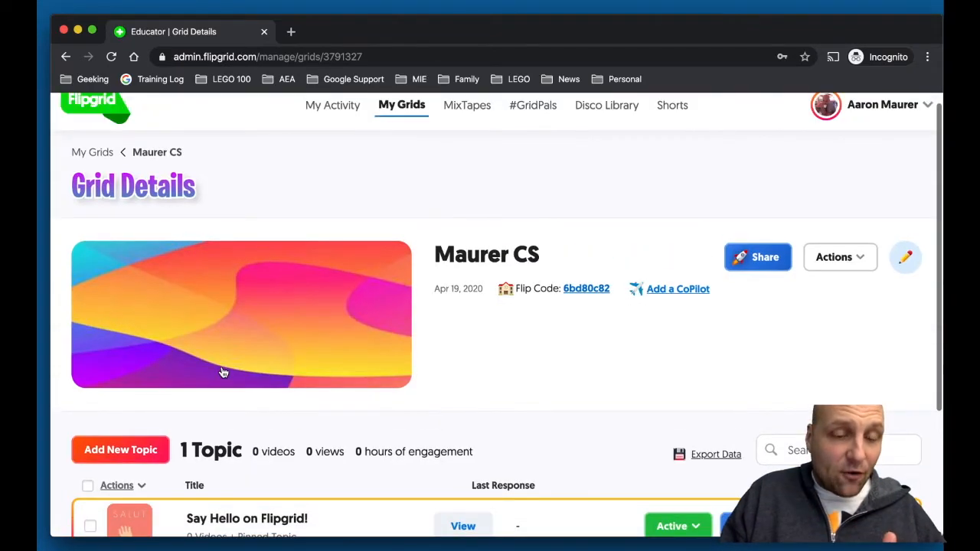
scroll(222, 372, down, 3)
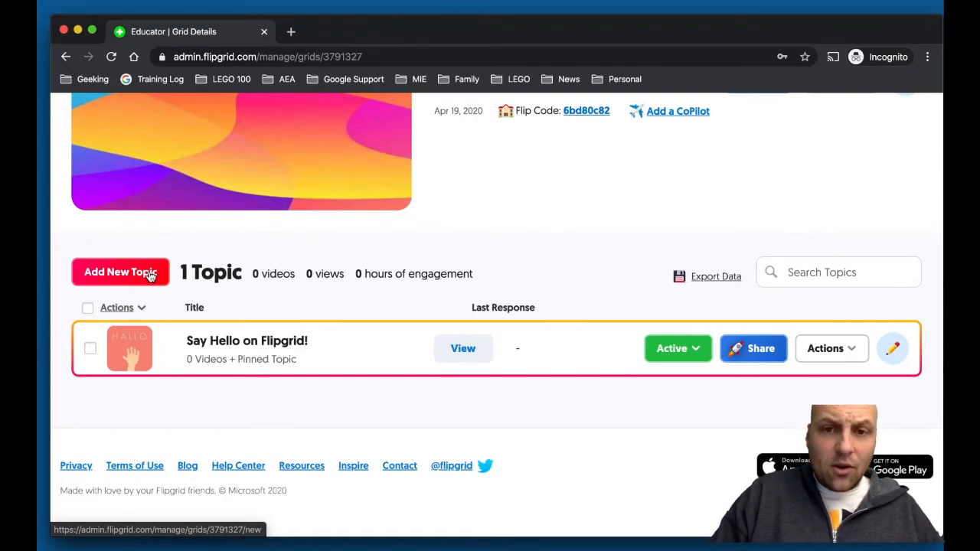
scroll(151, 276, up, 3)
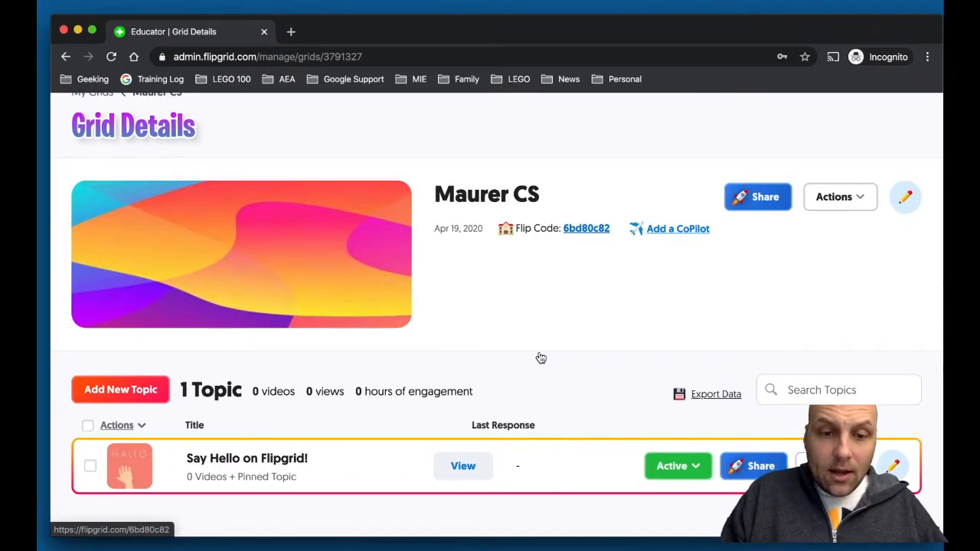
scroll(541, 357, down, 2)
scroll(541, 357, up, 2)
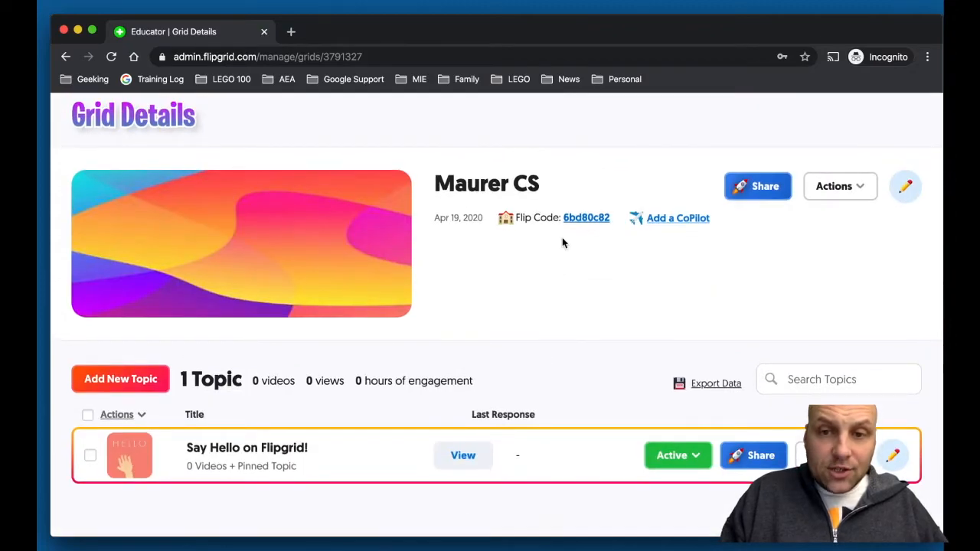
click(592, 218)
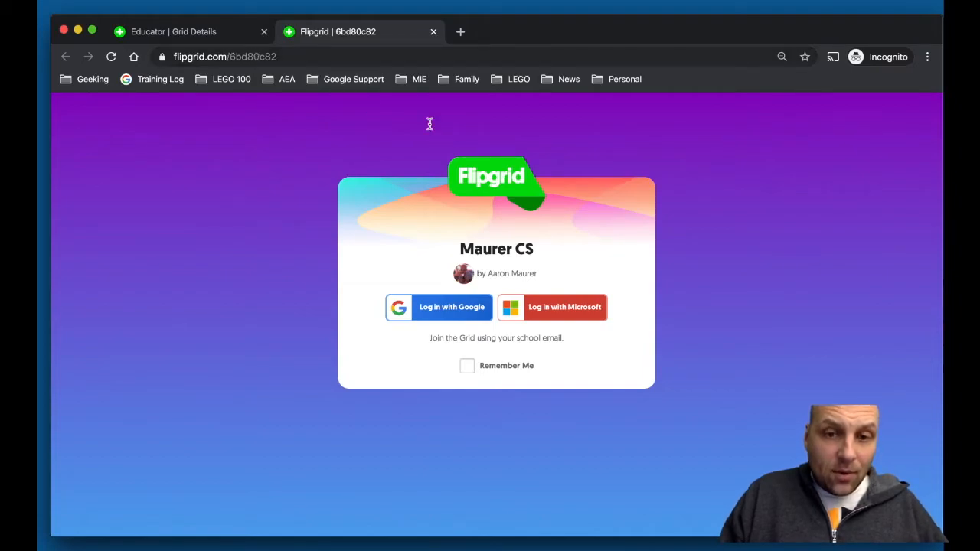
Sign in with Google on the Maurer CS student page and find the Say Hello topic
click(458, 317)
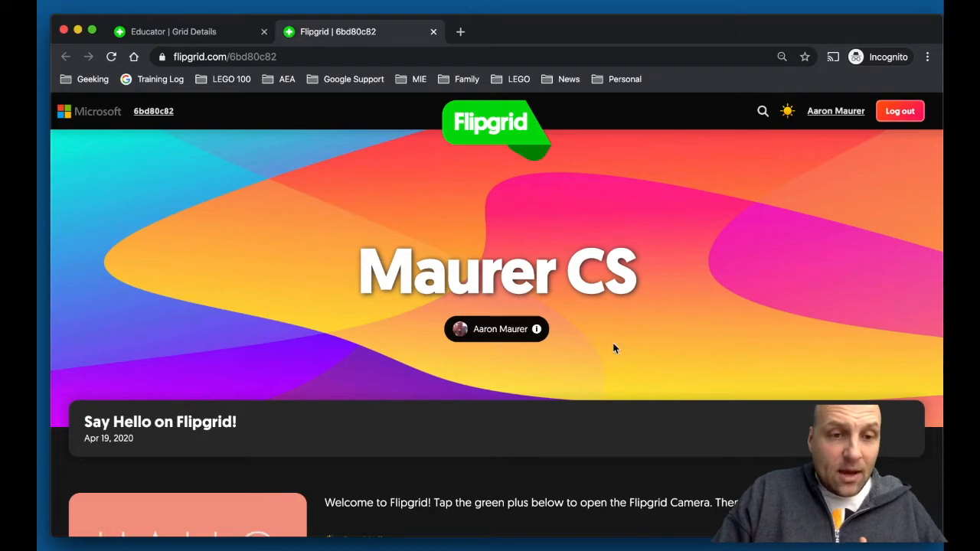
scroll(613, 349, down, 6)
scroll(613, 349, up, 3)
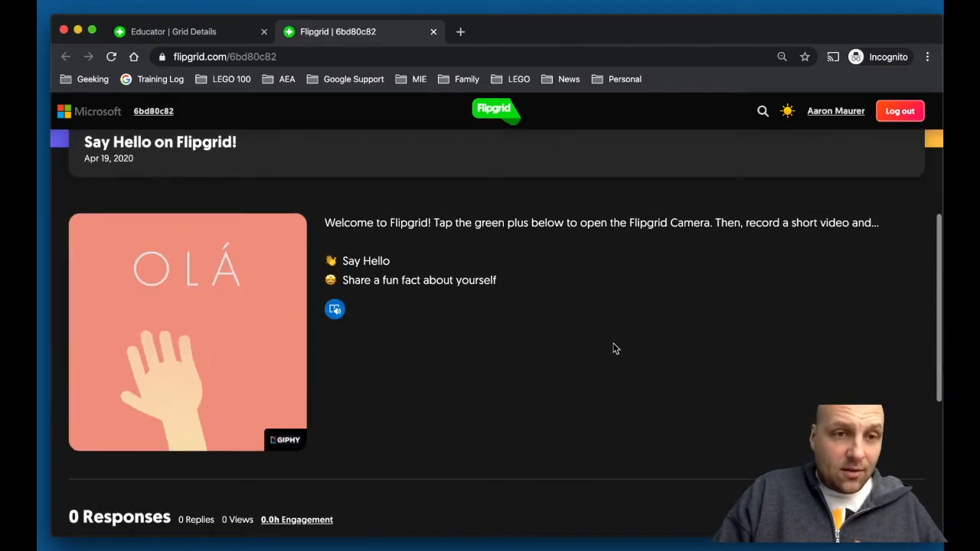
scroll(233, 193, up, 3)
scroll(233, 192, down, 3)
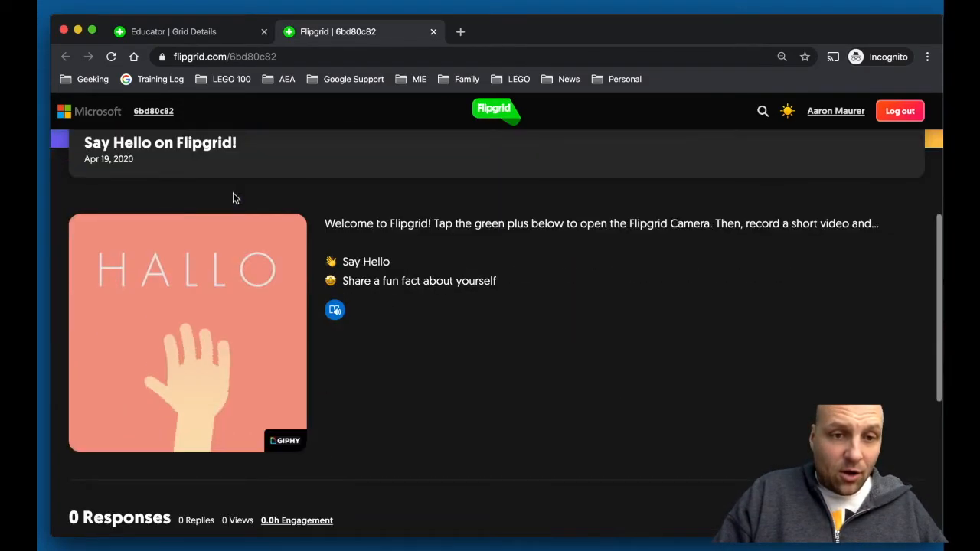
scroll(233, 199, down, 5)
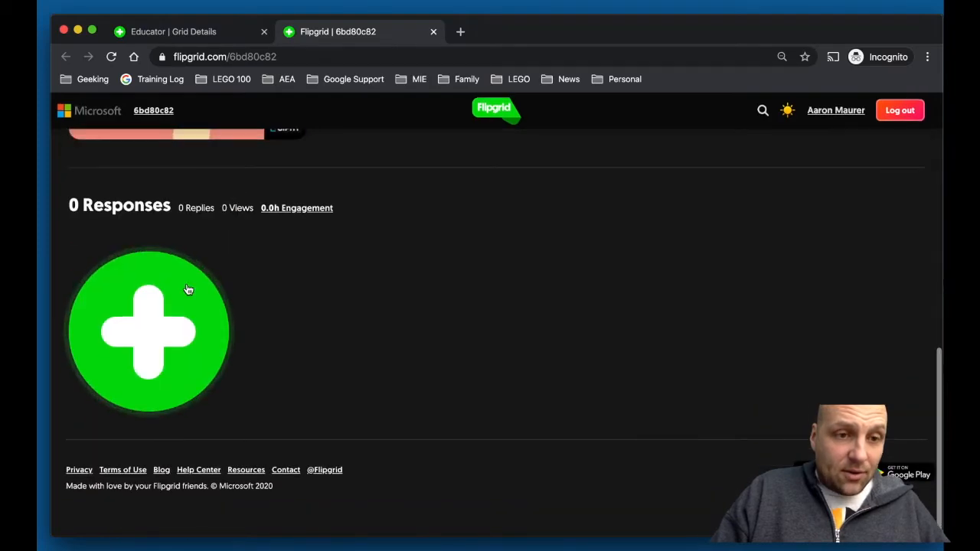
Start a Say Hello response, dismiss the camera permission prompt, and close the student tab
click(156, 322)
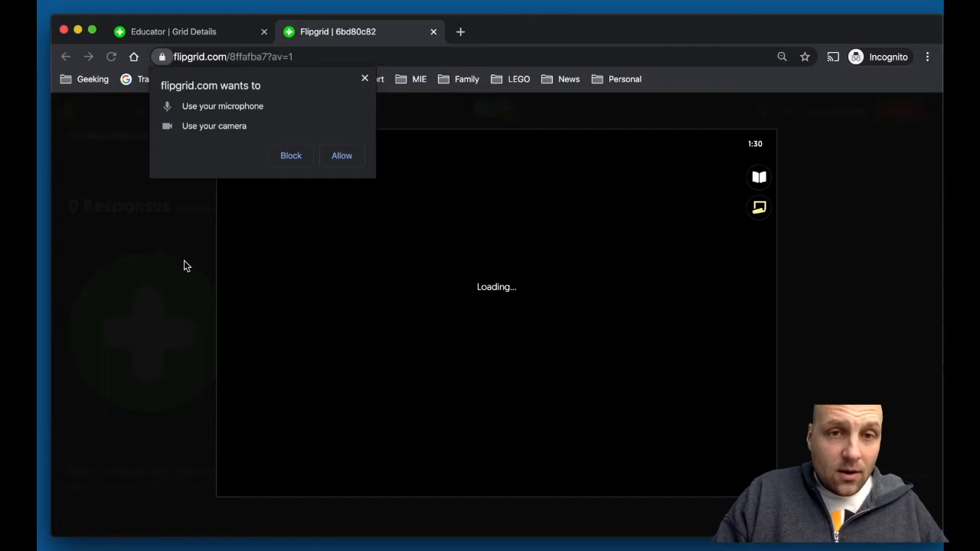
click(365, 79)
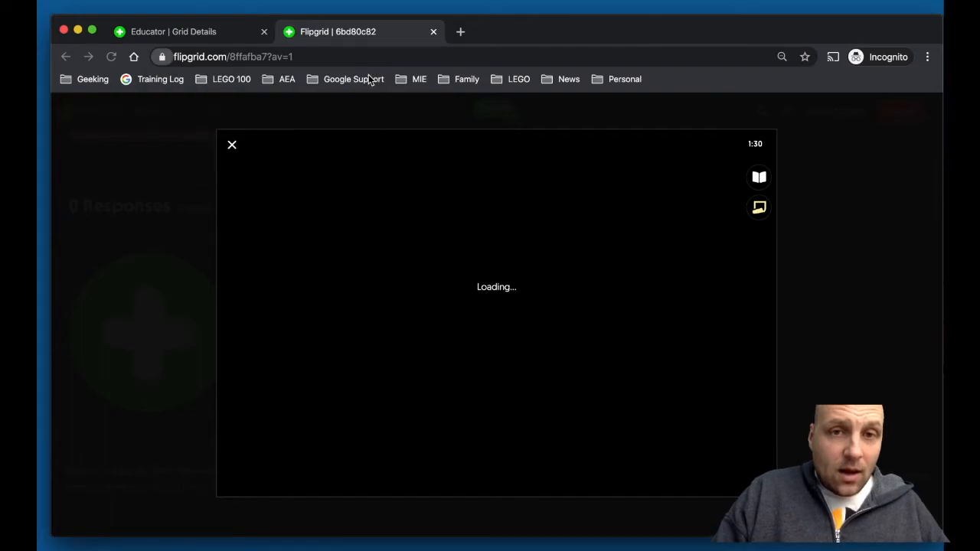
click(434, 32)
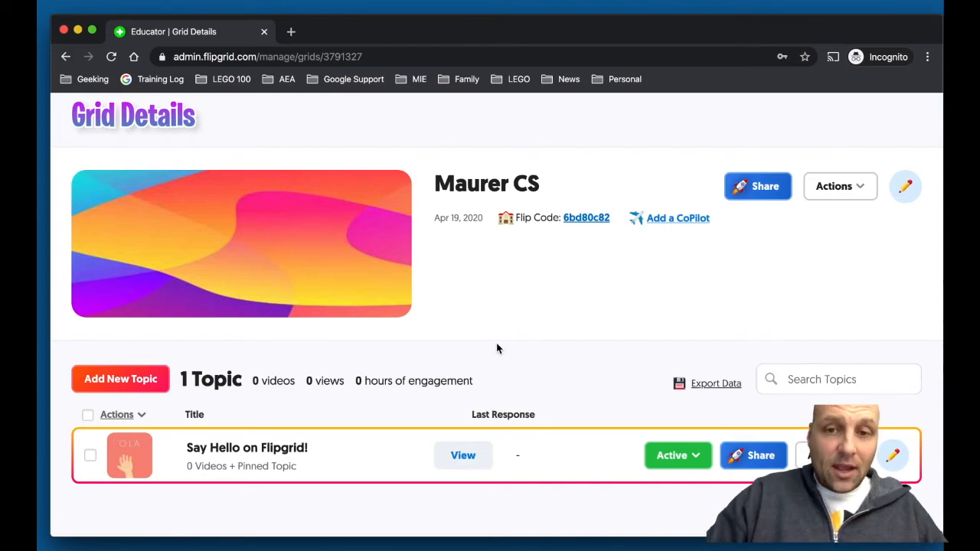
Go to the public flipgrid.com home page
click(299, 59)
text(flipgrid.com)
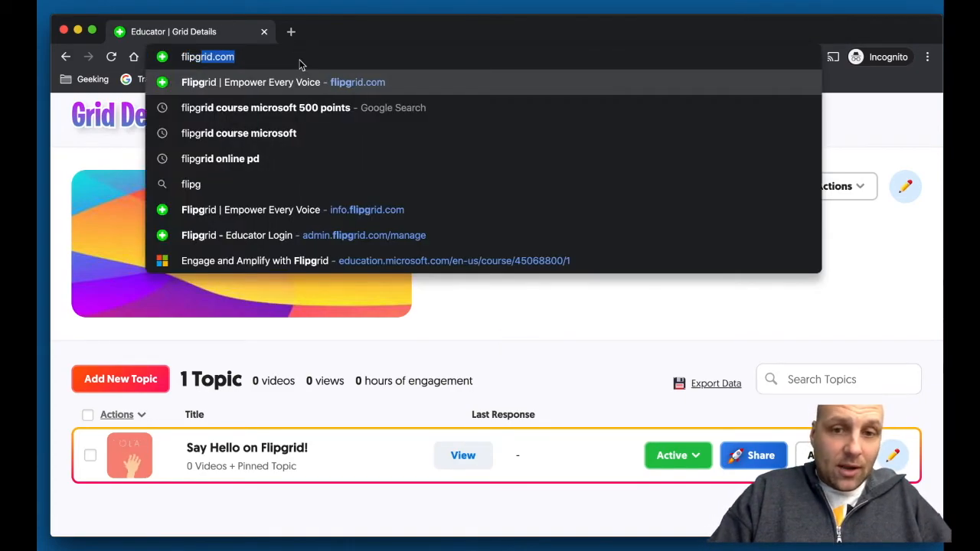
key(Return)
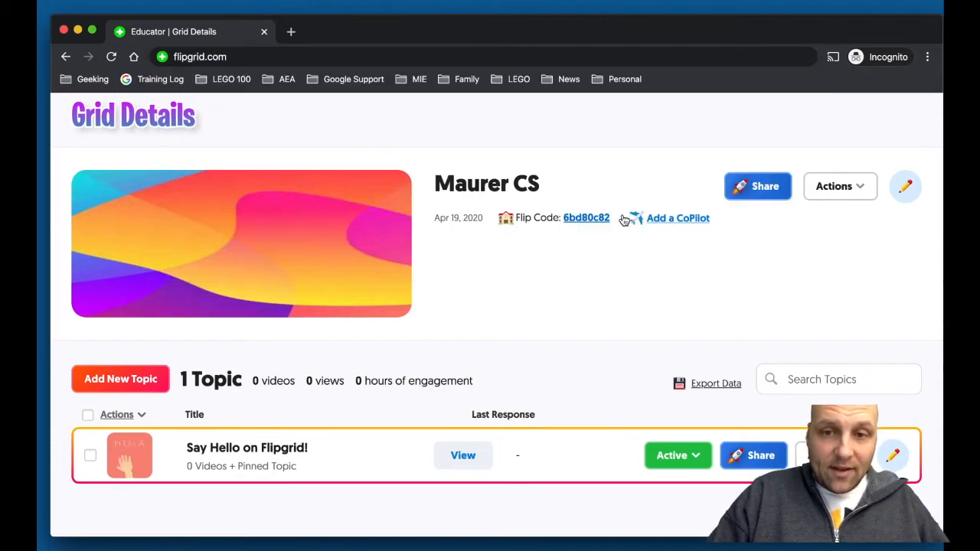
click(589, 219)
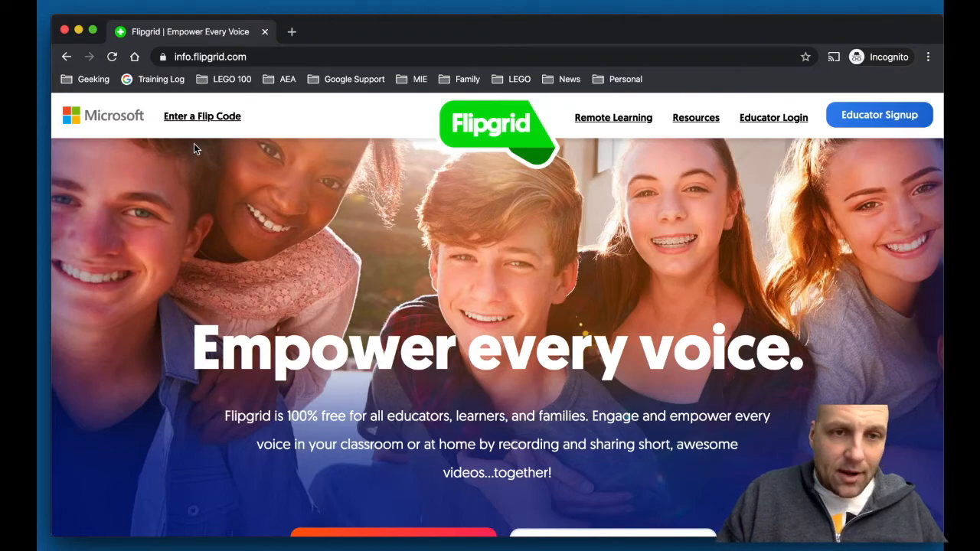
click(206, 119)
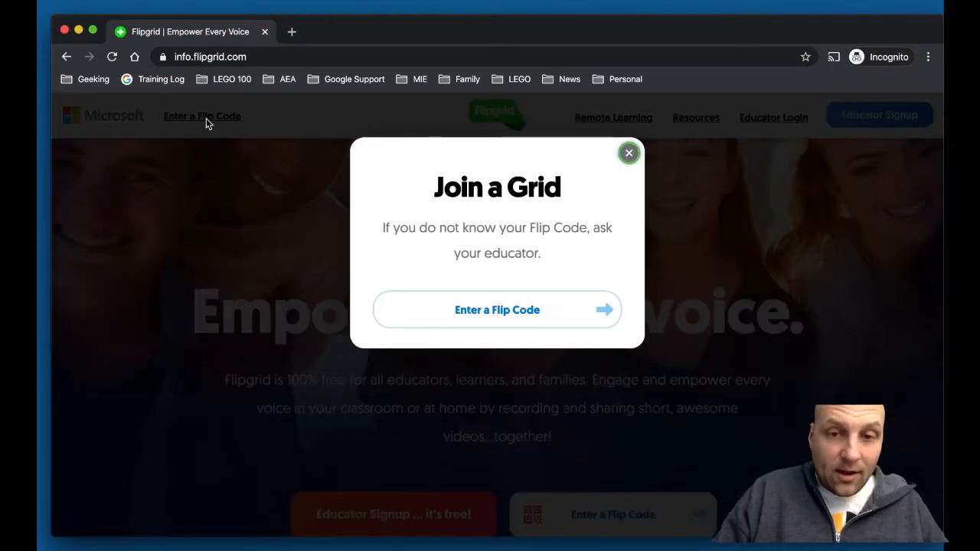
click(452, 310)
key(super+v)
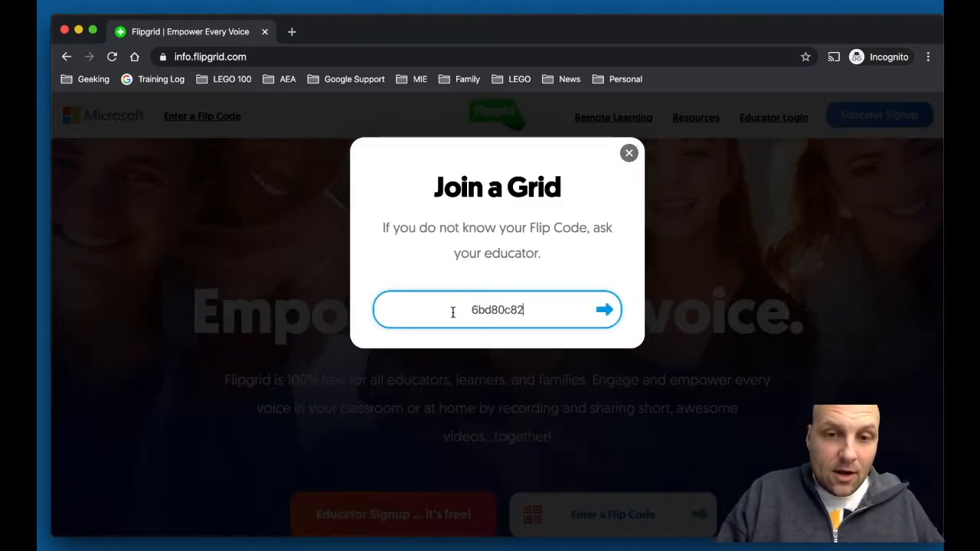
key(Return)
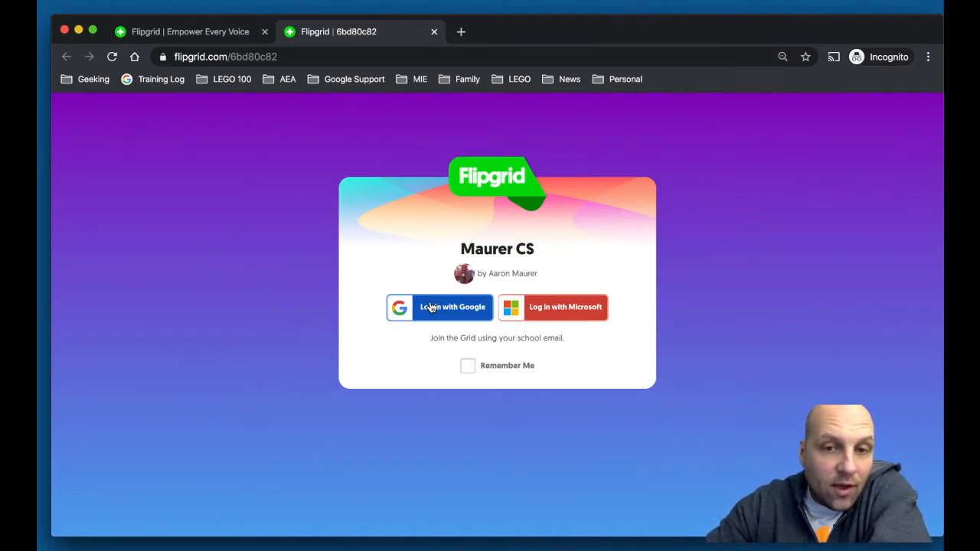
click(434, 32)
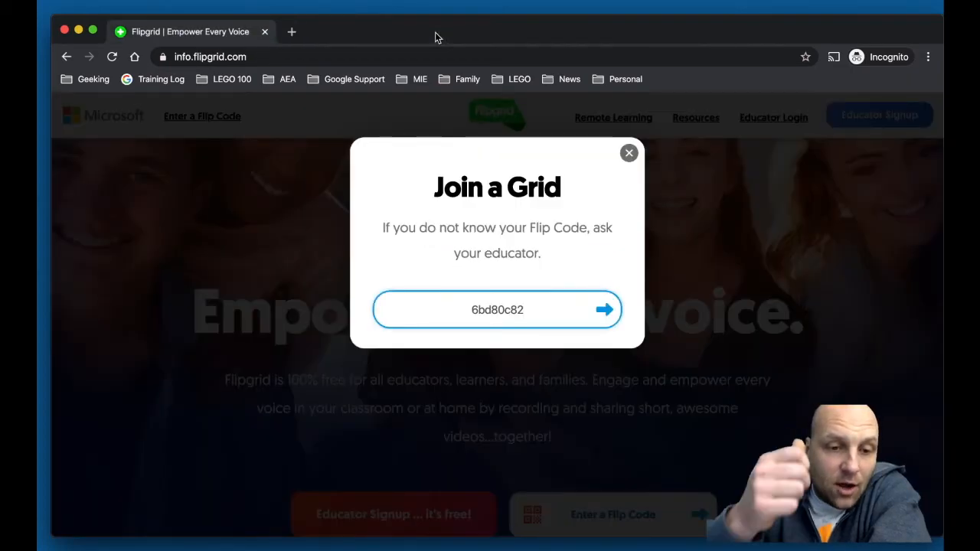